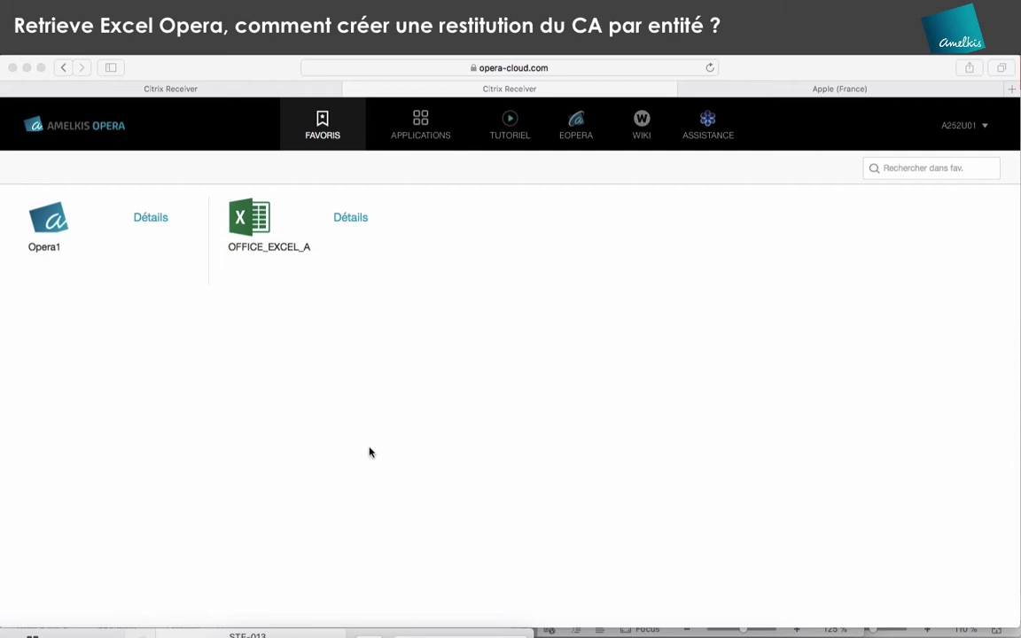
Step: Launch OFFICE_EXCEL_A from the portal's FAVORIS so a blank Classeur1 workbook opens
left_click(265, 224)
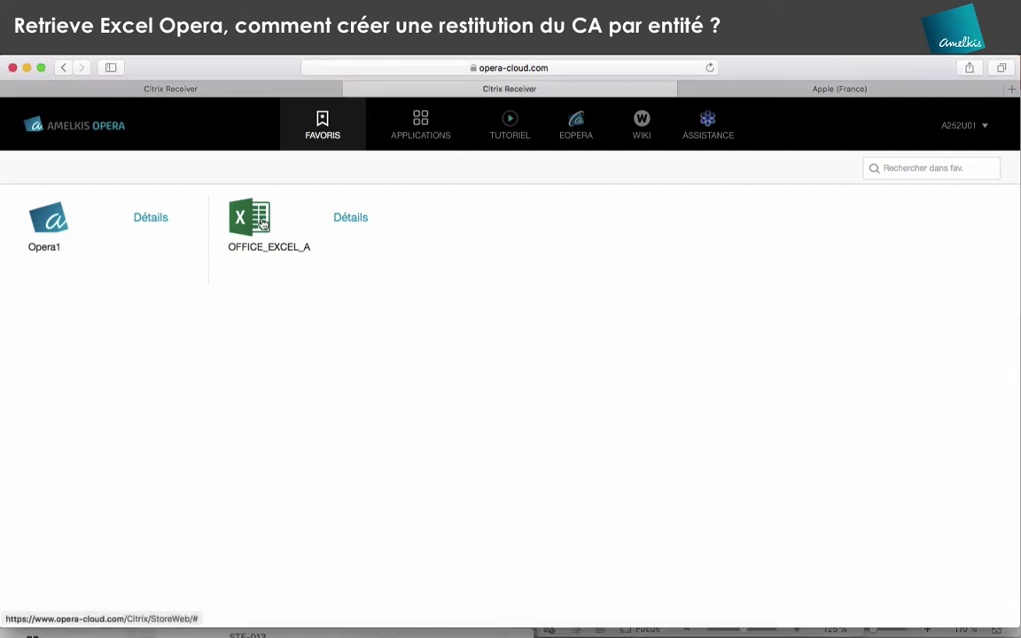
left_click(263, 223)
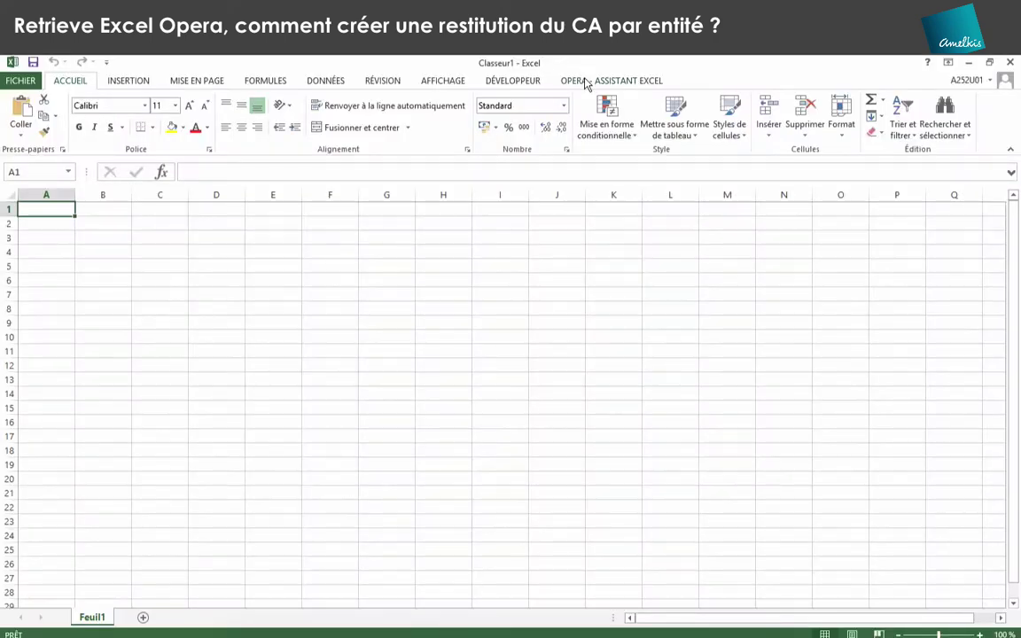
Step: Log in to the OPERA252 database with the user credentials and show the Dimensions list
left_click(585, 80)
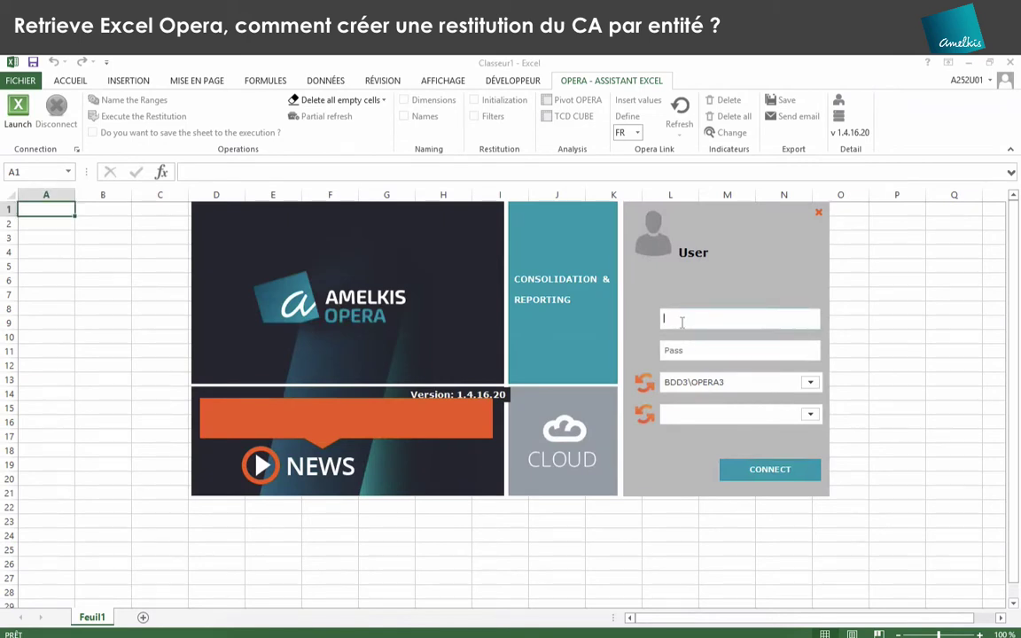
type("A252U")
type("01")
type("********")
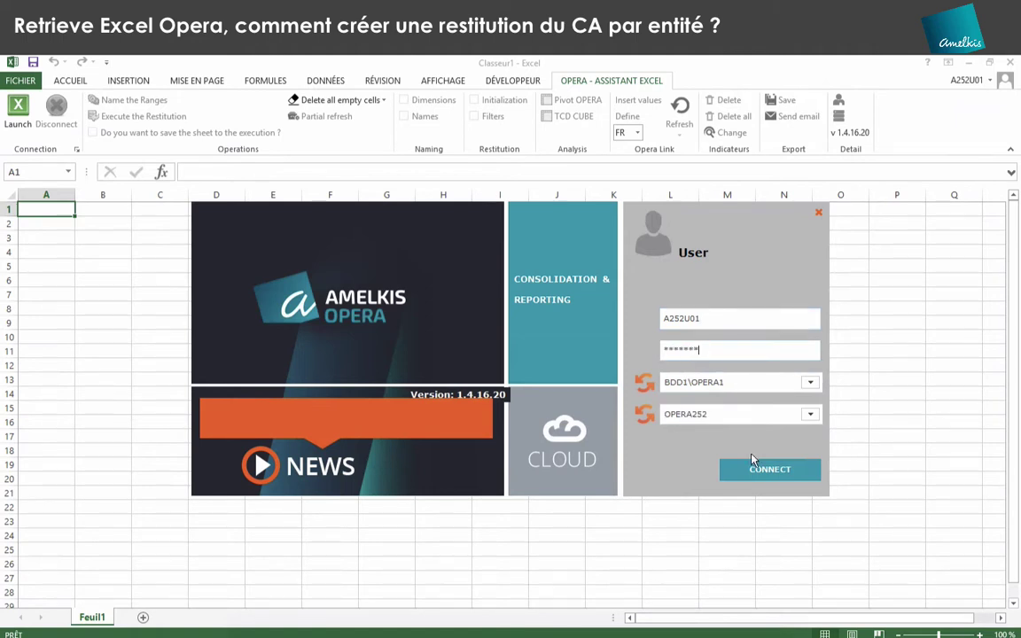
left_click(754, 470)
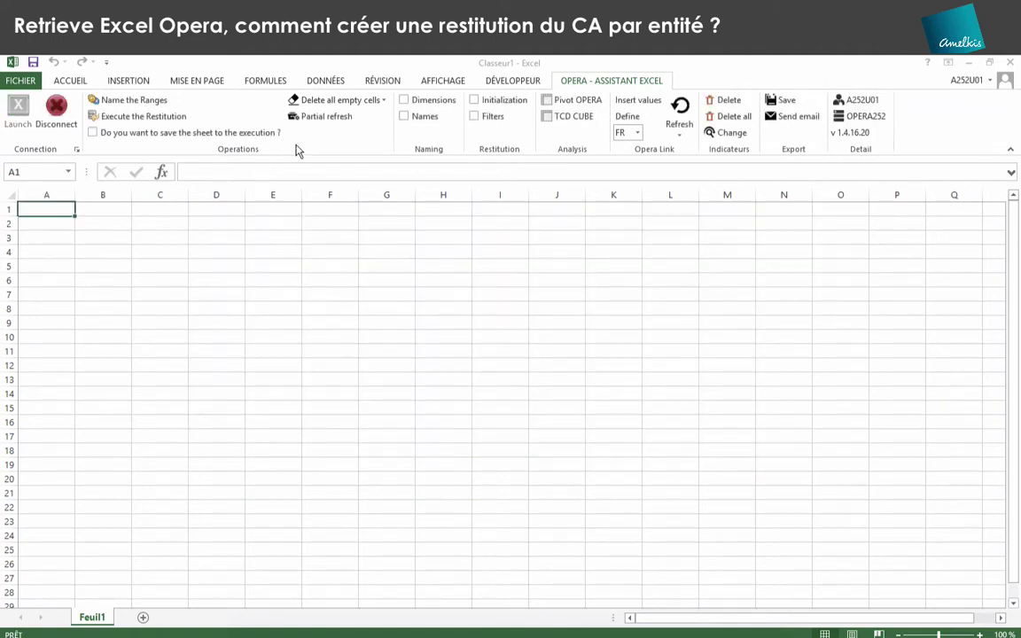
left_click(405, 100)
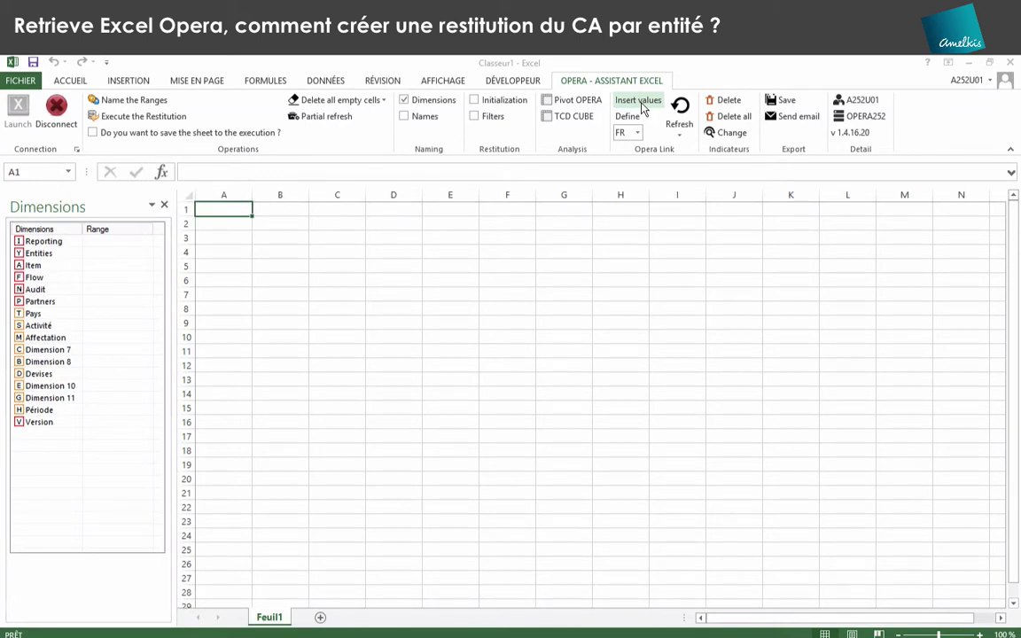
left_click(327, 243)
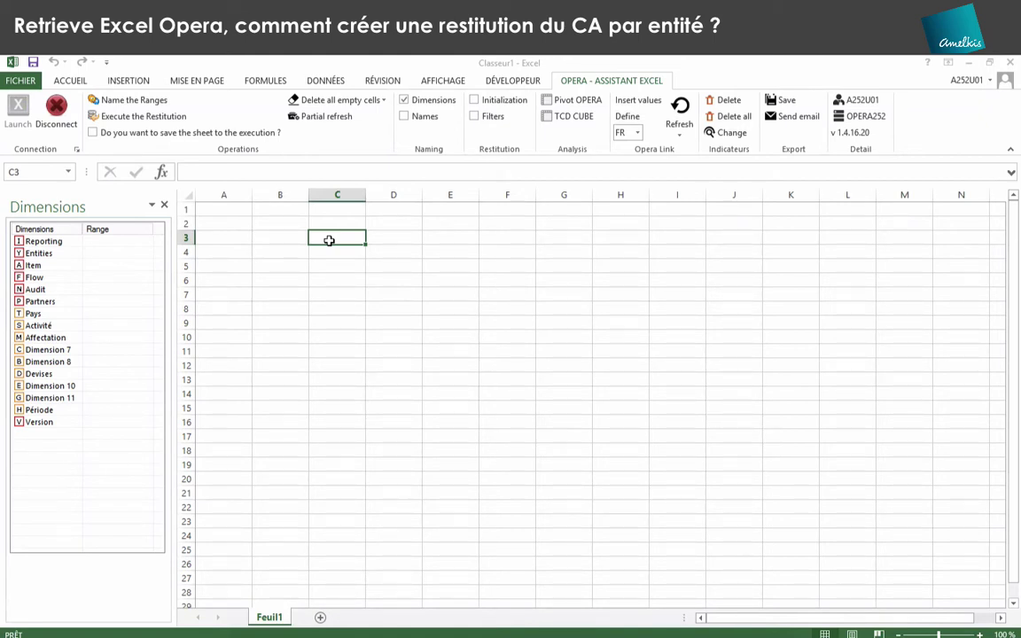
Step: Insert Item R720 into cell C4, with the label Chiffre d'affaires in D4
left_click(350, 255)
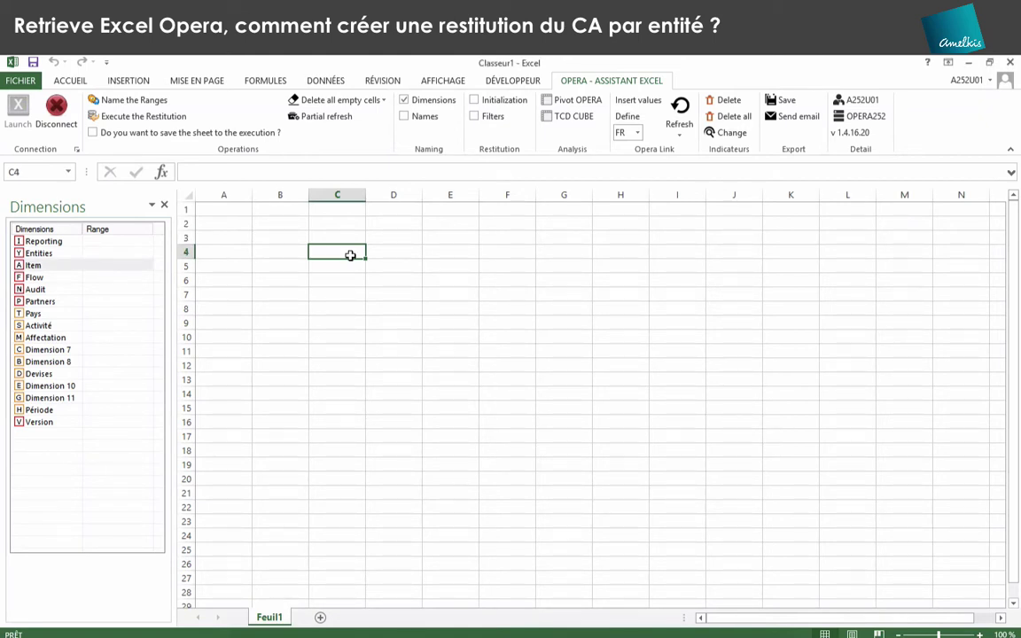
double_click(19, 265)
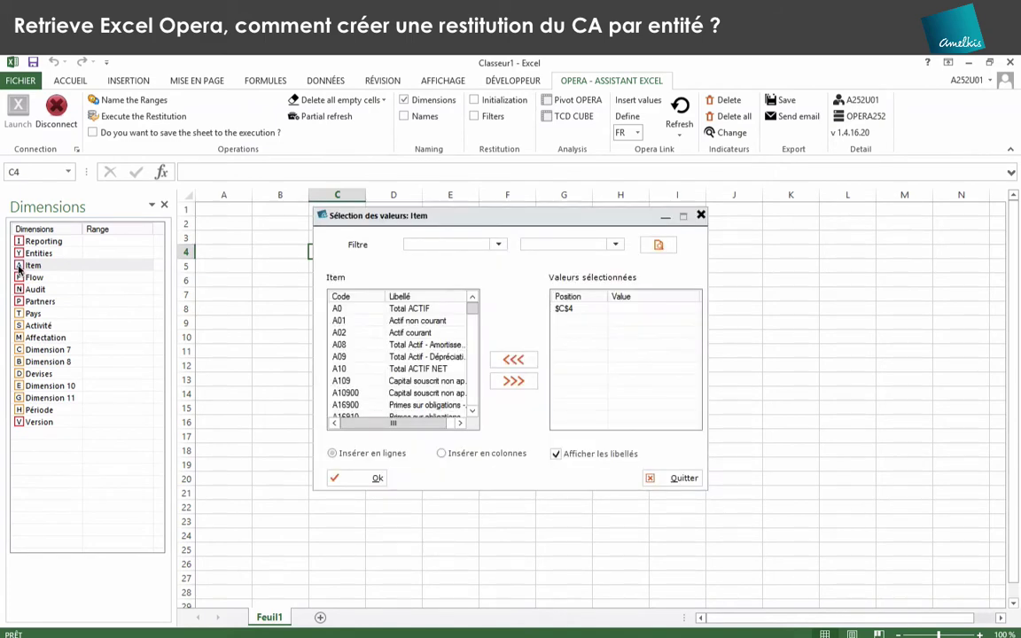
left_click_drag(472, 308, 470, 388)
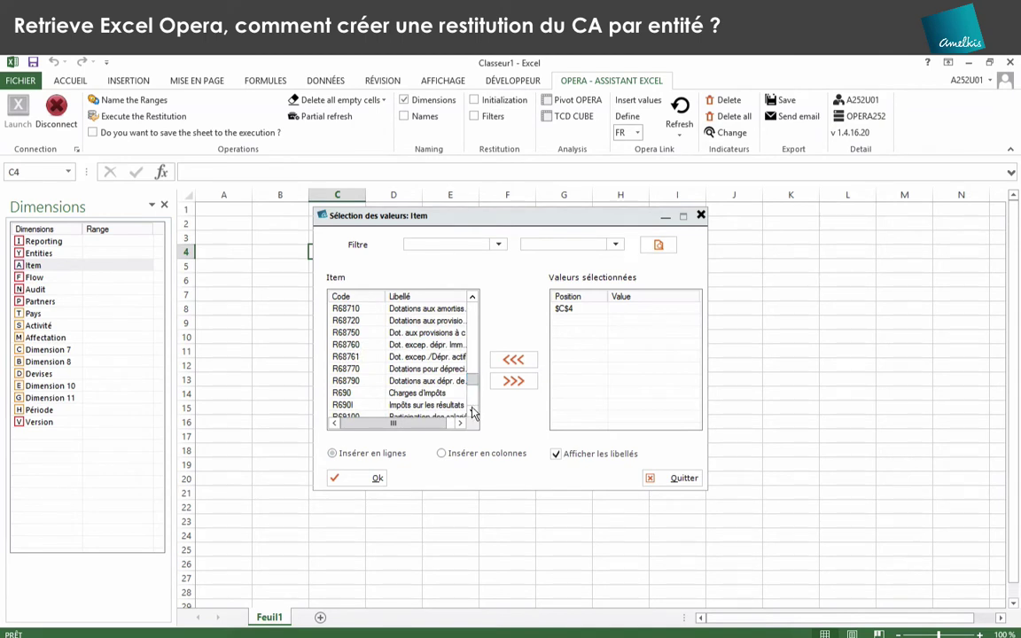
left_click(473, 415)
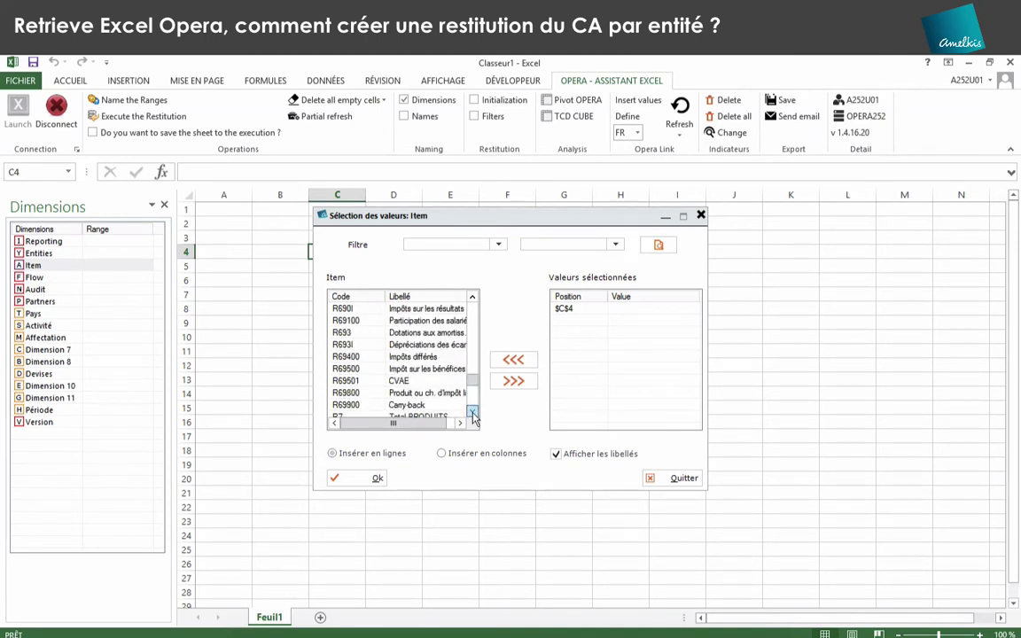
left_click(473, 416)
left_click(472, 416)
left_click(472, 415)
left_click(473, 416)
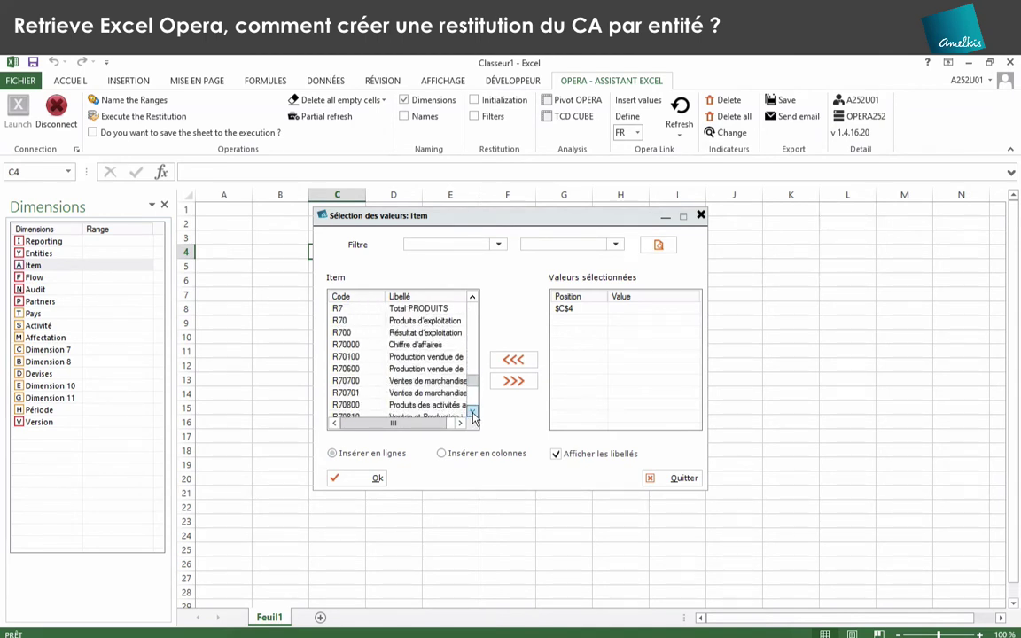
left_click(473, 416)
left_click(472, 416)
left_click(473, 416)
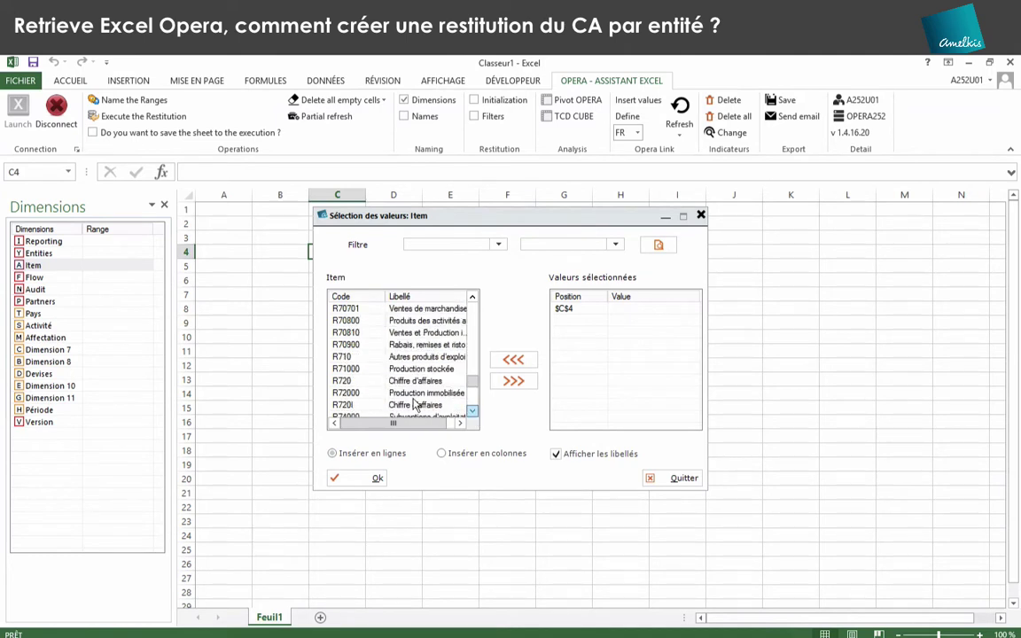
left_click(346, 381)
left_click(514, 382)
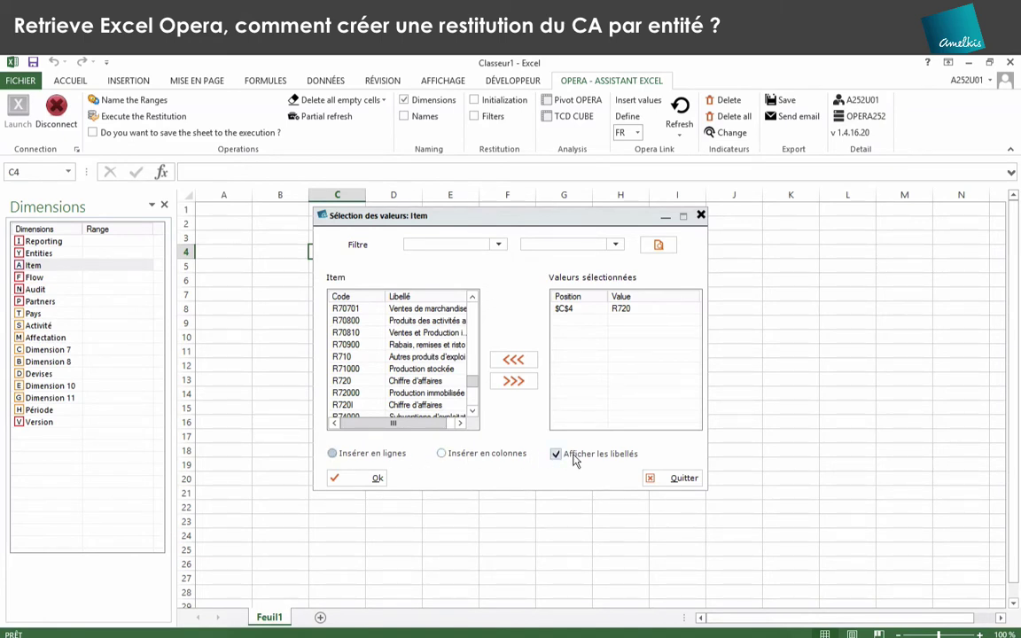
left_click(347, 481)
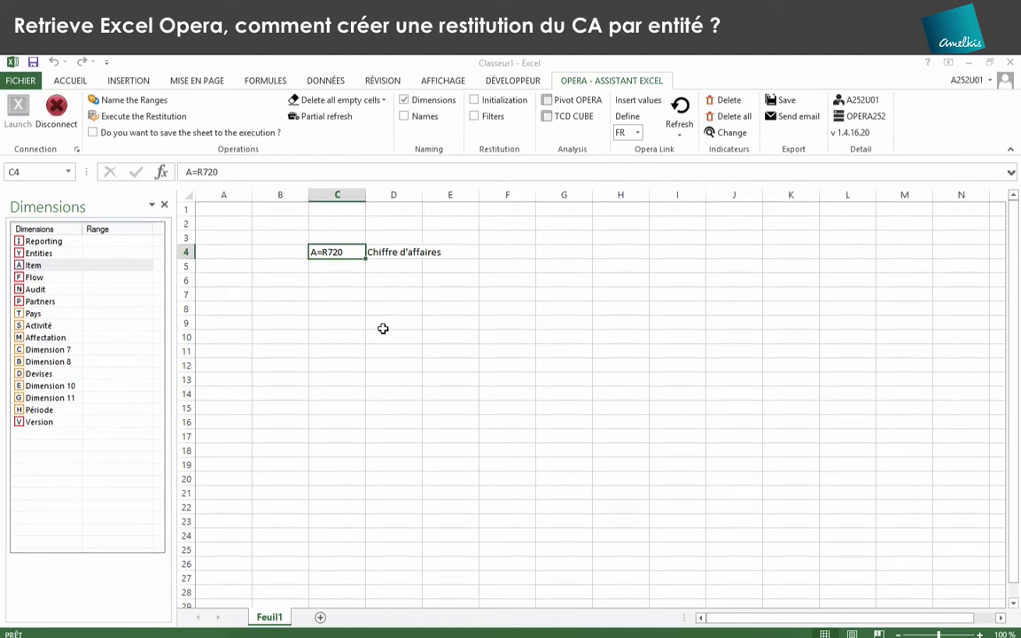
Step: Insert Reporting periods DEMO-2012.12 to DEMO-2016.12 across E1:I1 as columns, without labels
left_click(463, 207)
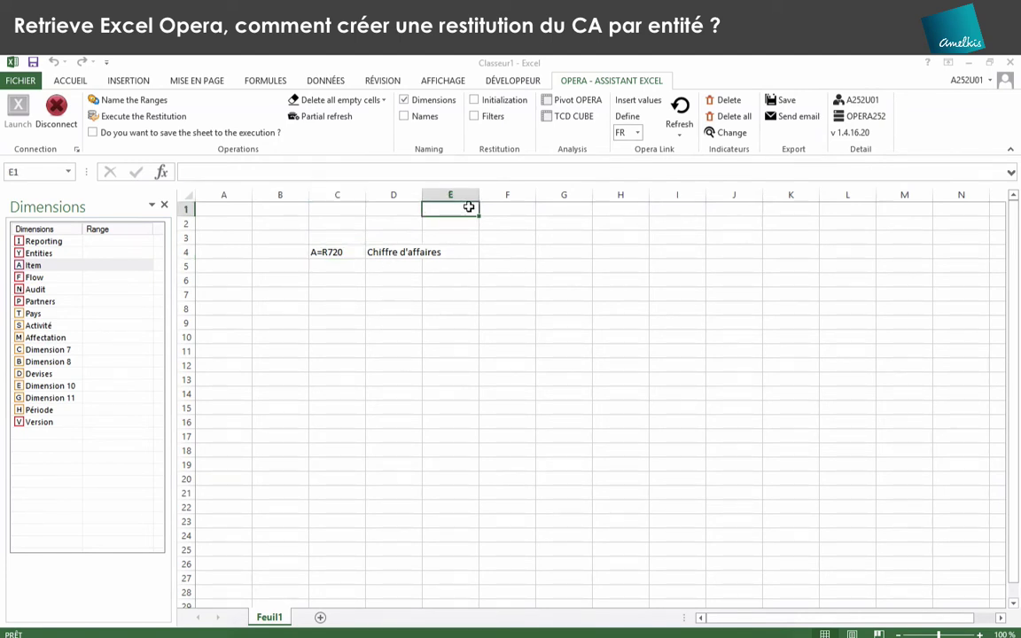
double_click(19, 241)
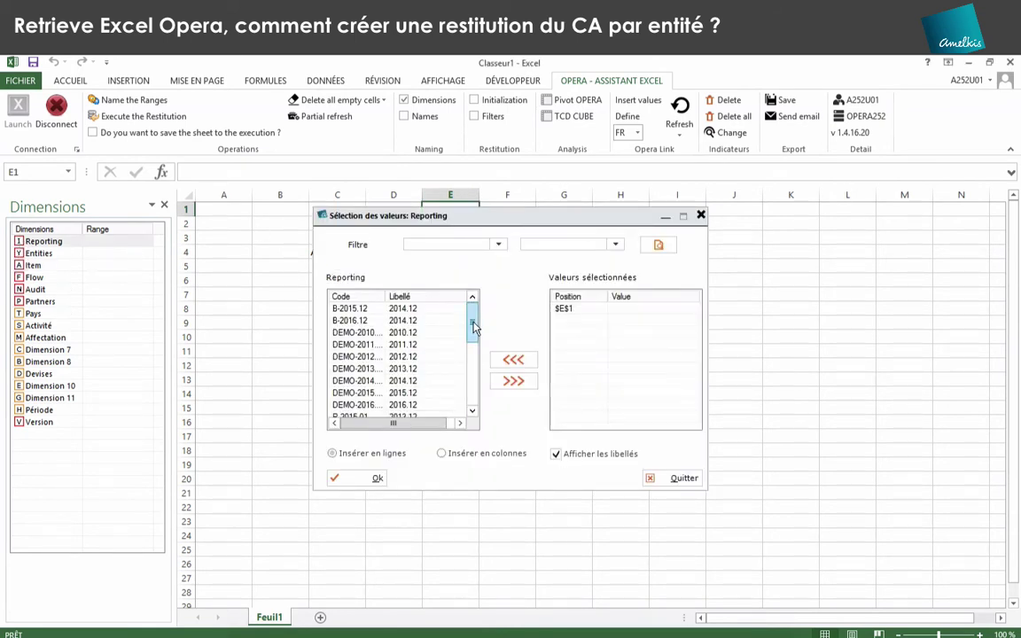
left_click(359, 404)
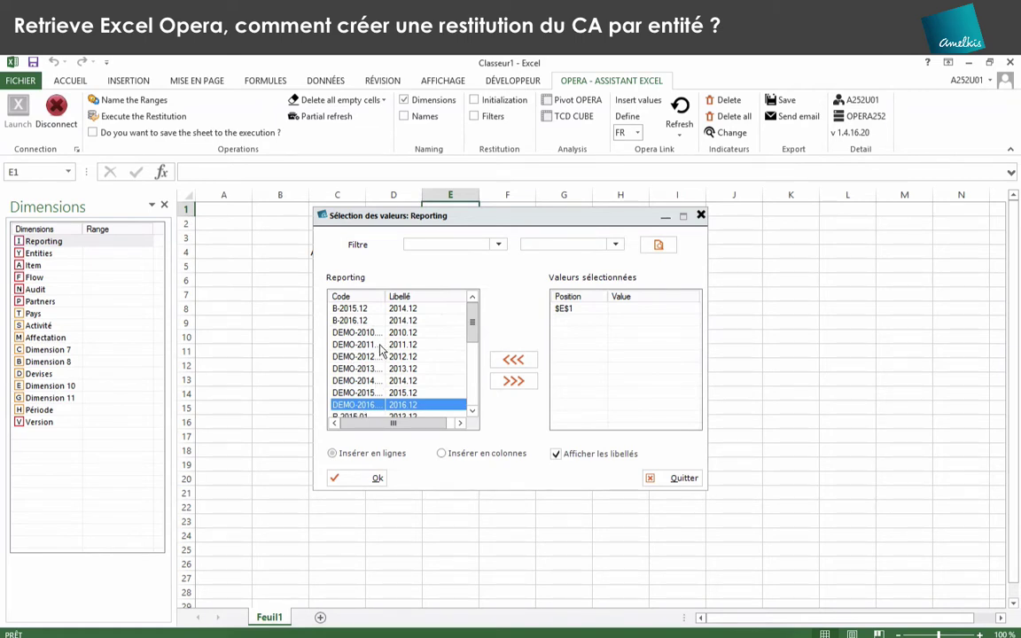
left_click_drag(373, 404, 470, 350)
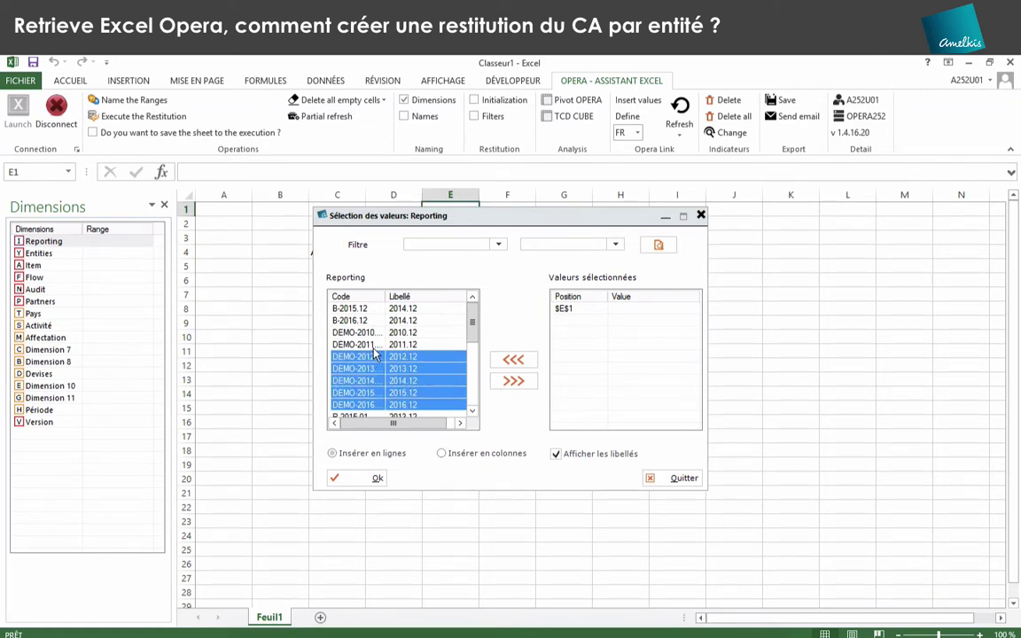
left_click(513, 381)
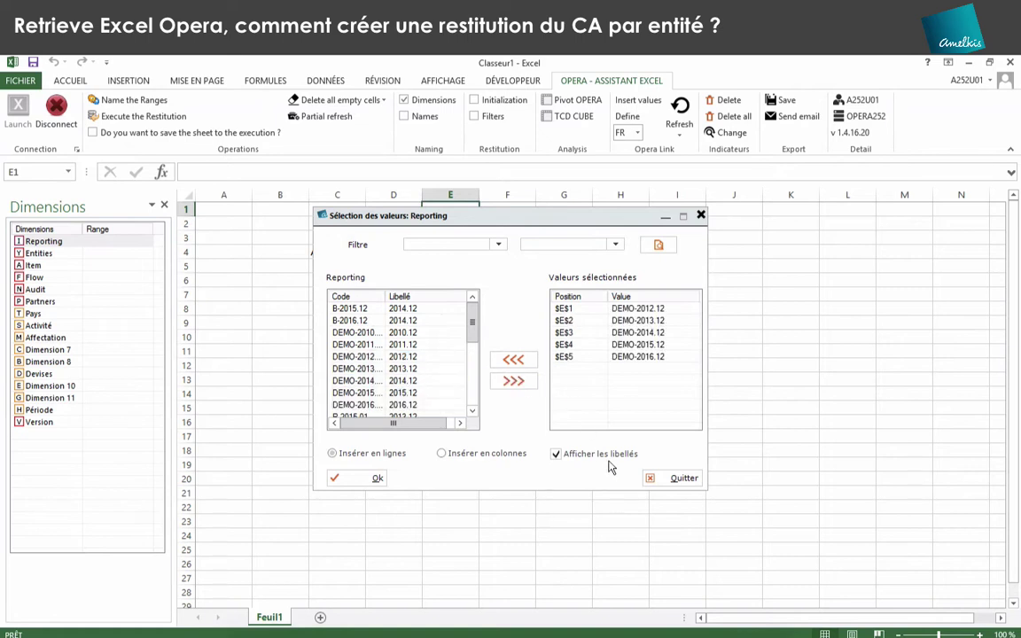
left_click(463, 453)
left_click(556, 454)
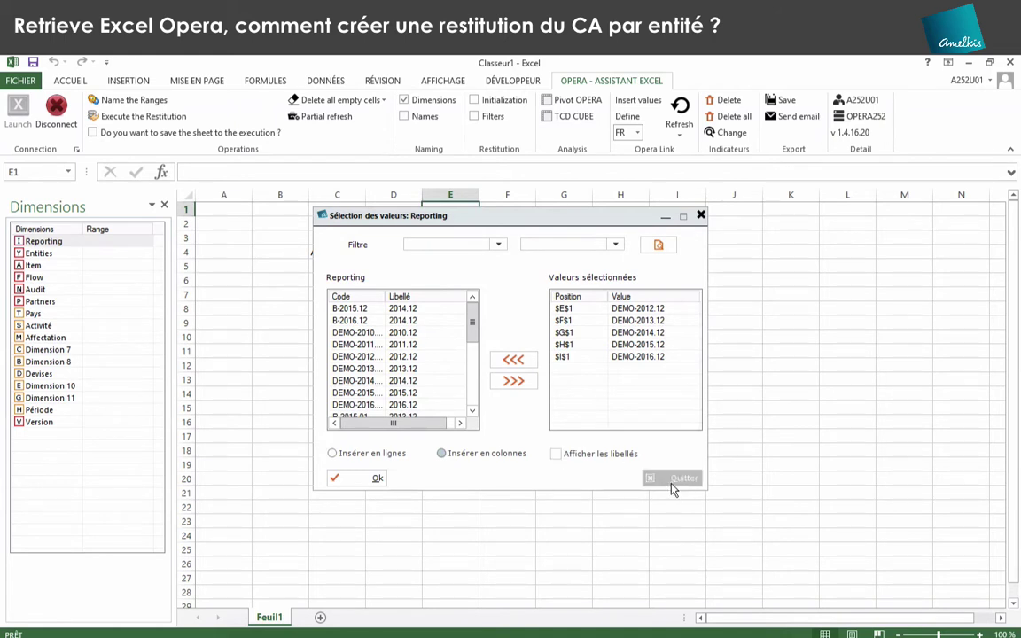
left_click(365, 478)
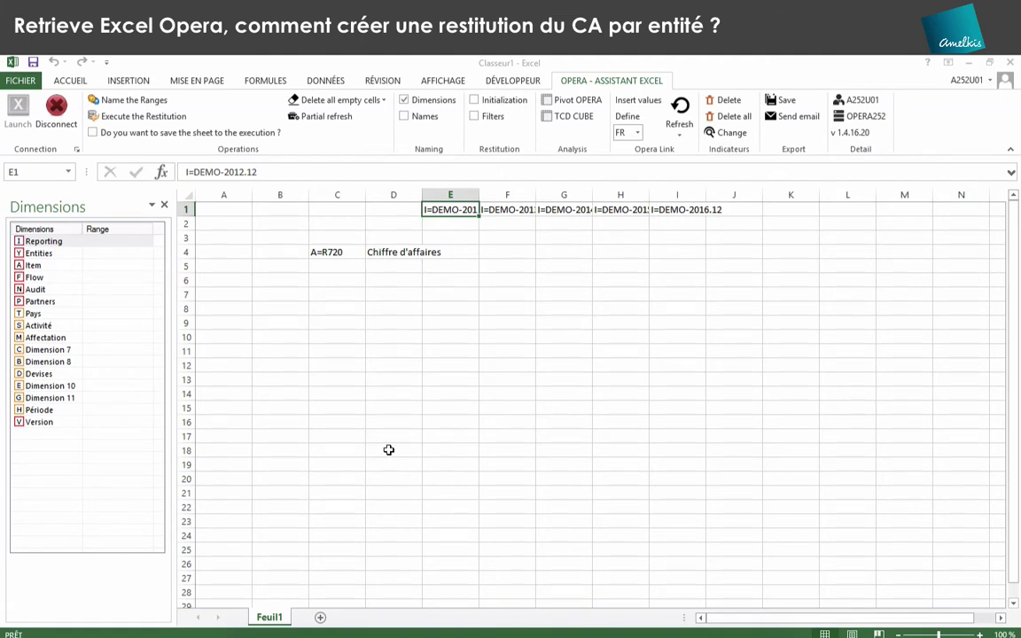
left_click(454, 223)
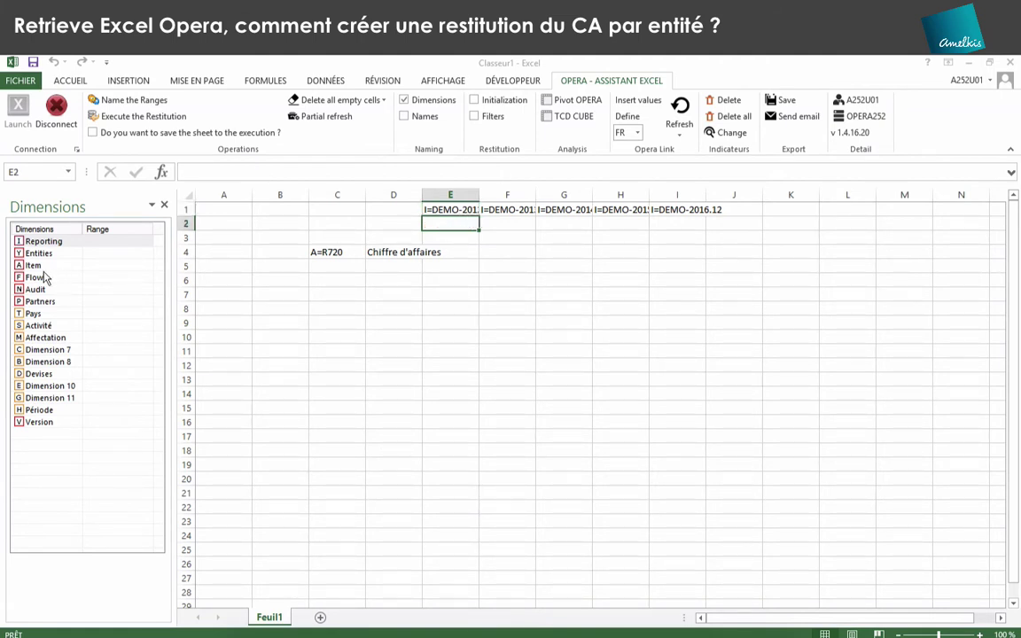
Step: Insert version DEF in E2 without its label and fill V=DEF across to I2
double_click(20, 423)
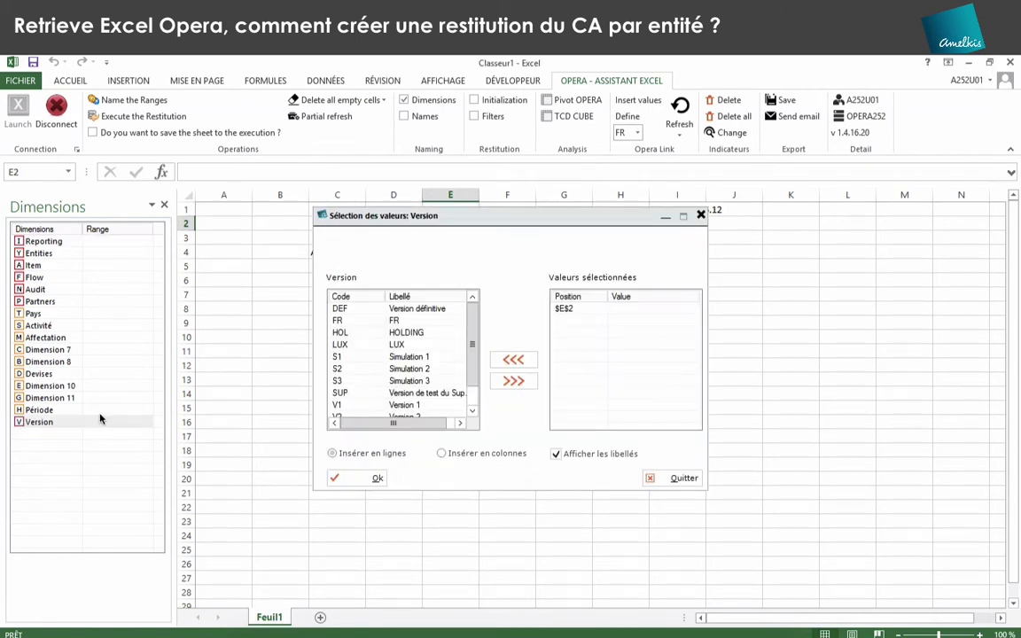
left_click(350, 308)
left_click(514, 383)
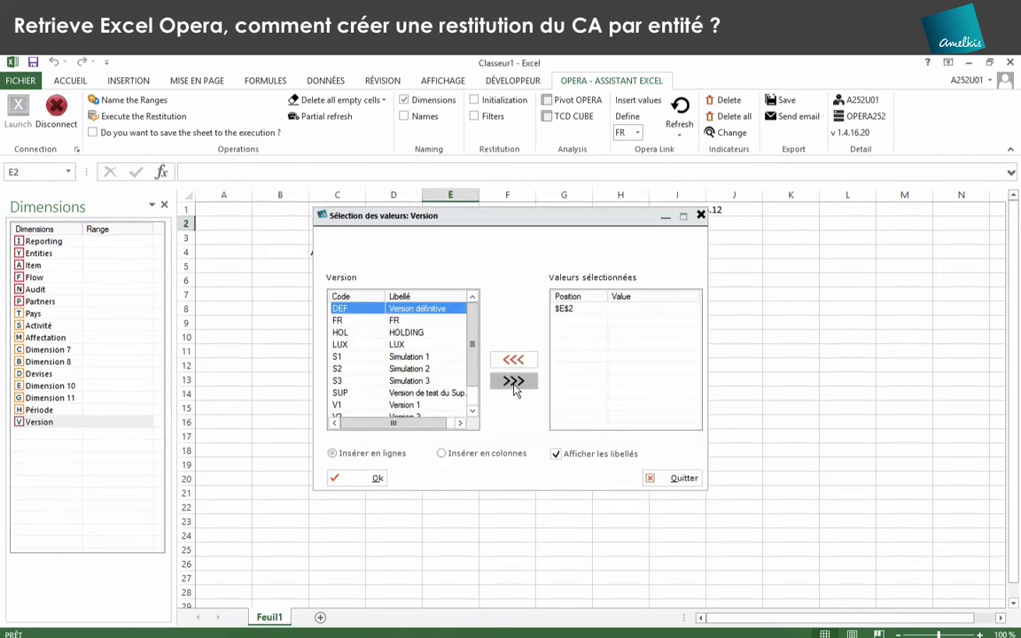
left_click(442, 453)
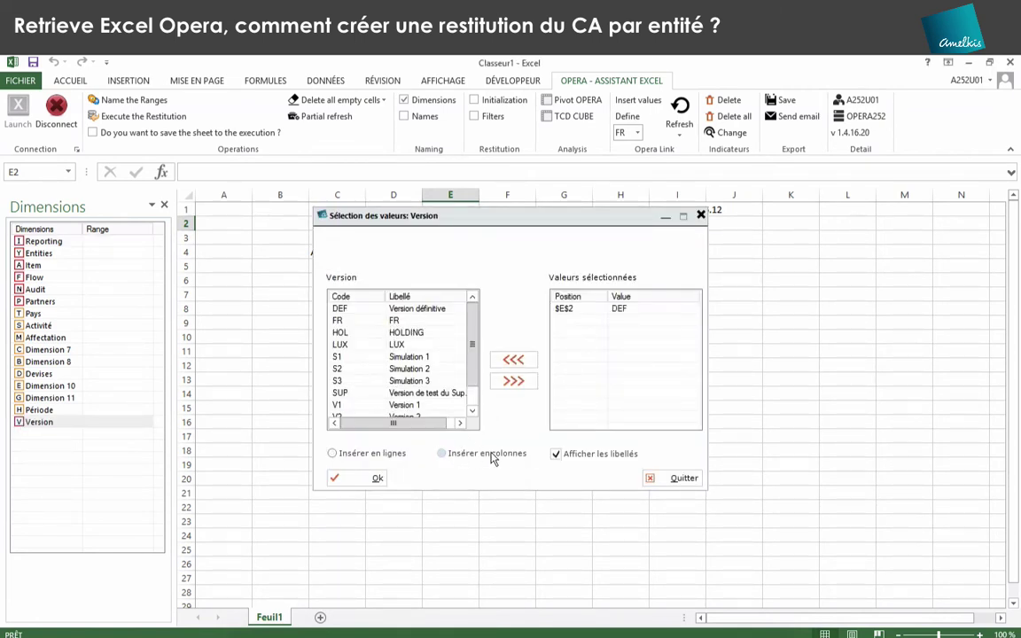
left_click(556, 454)
left_click(393, 479)
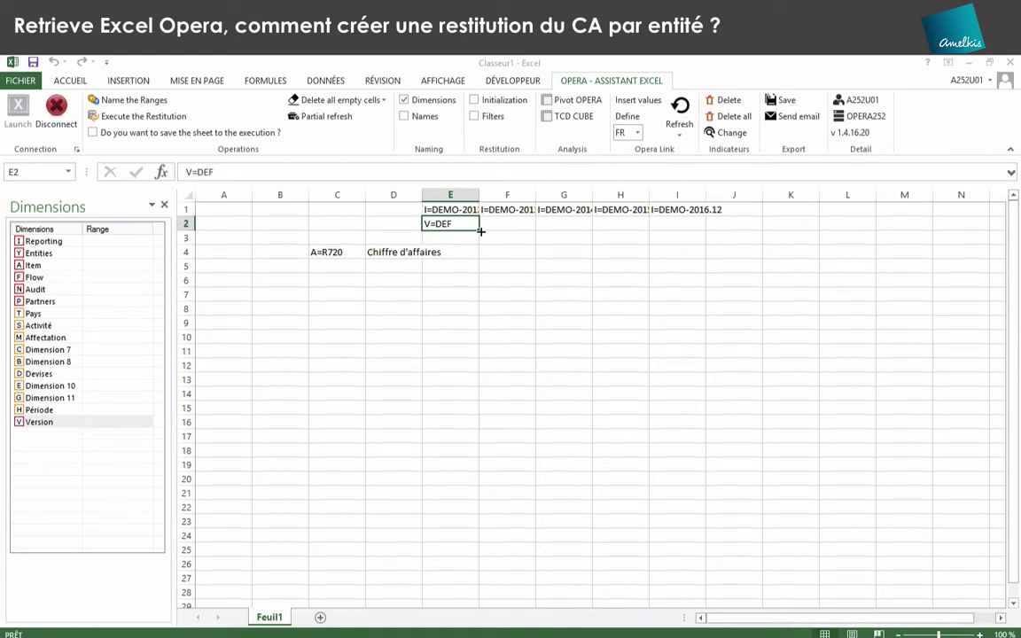
left_click_drag(480, 230, 696, 231)
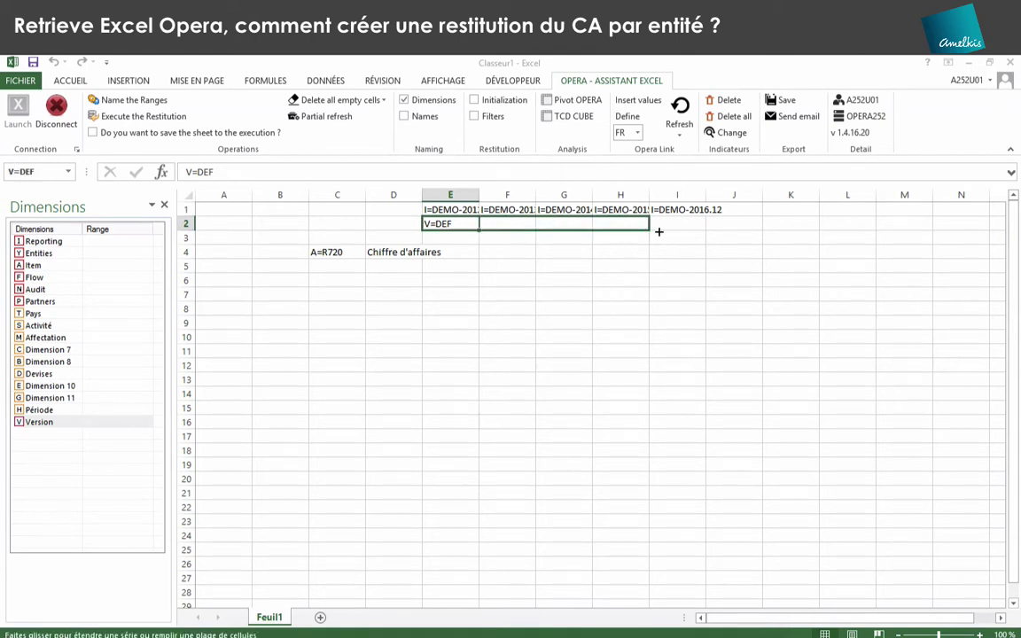
left_click(448, 236)
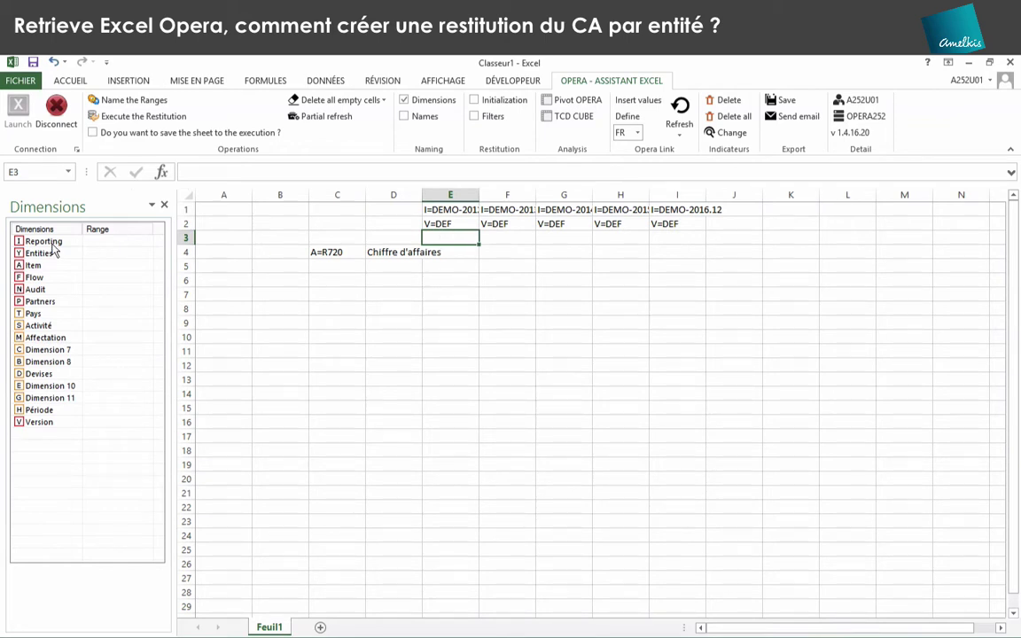
Step: Insert the F99 Clôture flow into E3 without its label
double_click(19, 281)
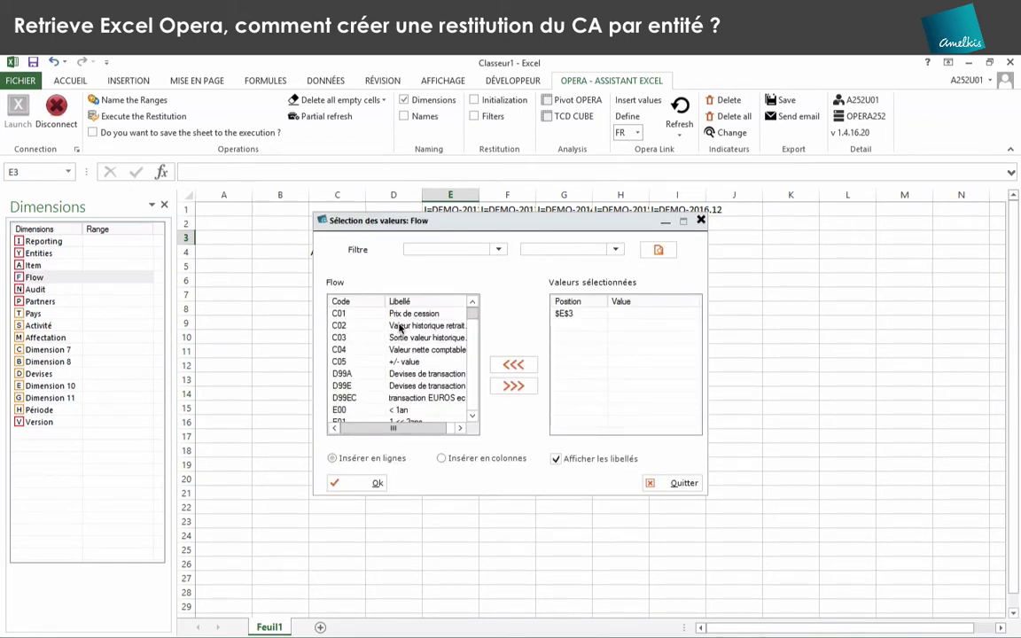
left_click_drag(473, 328, 474, 365)
left_click(403, 385)
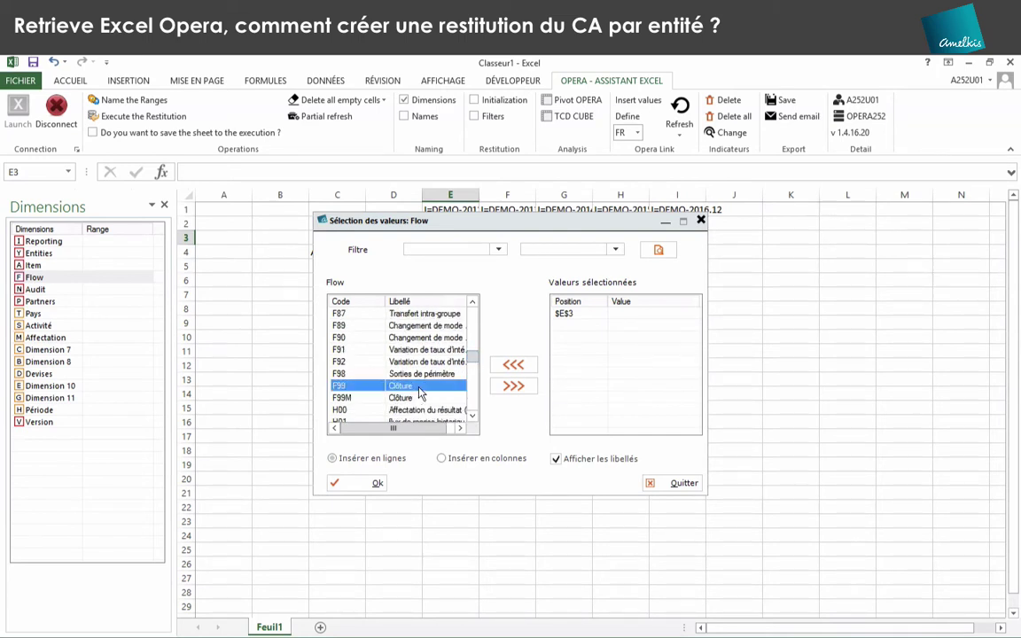
left_click(513, 386)
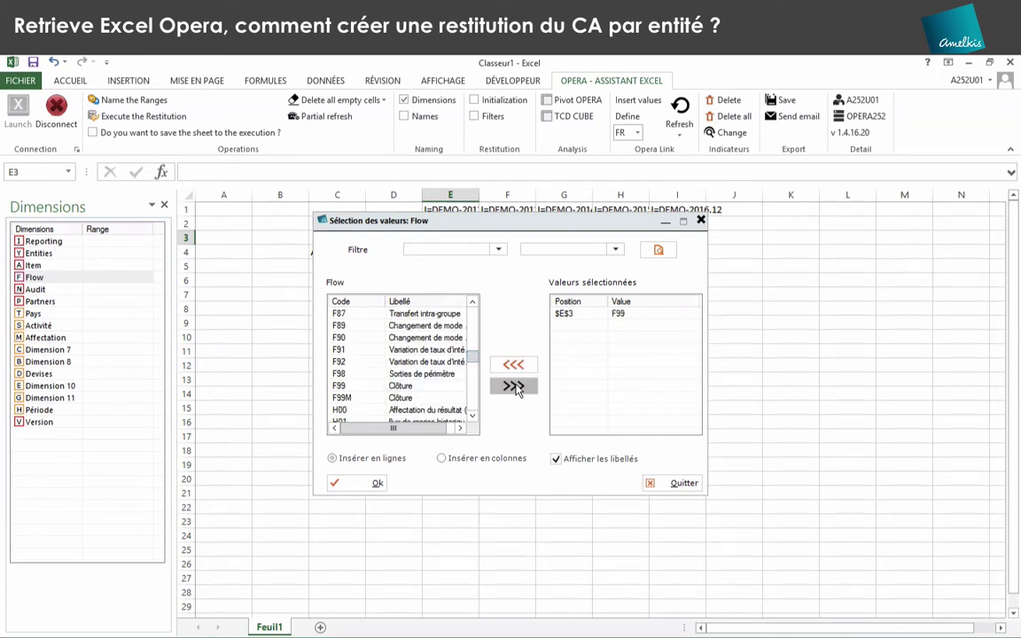
left_click(556, 458)
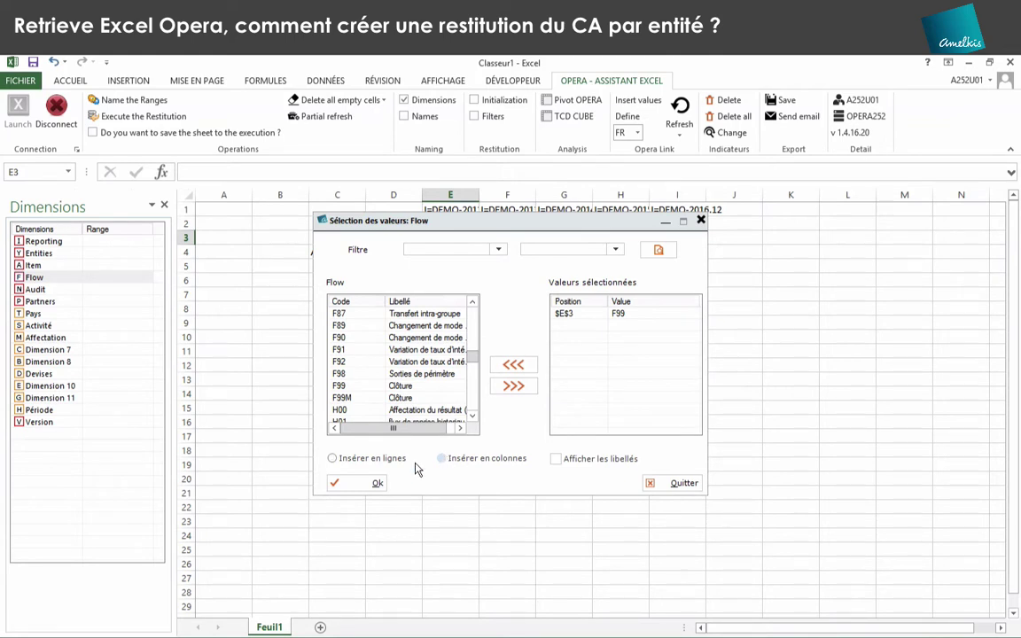
left_click(355, 483)
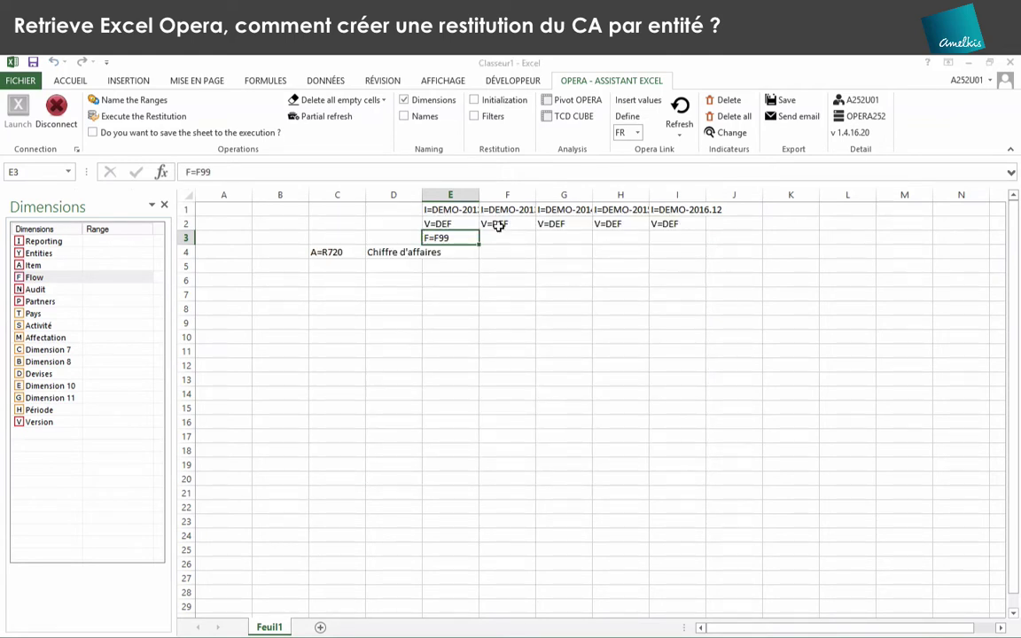
Step: Copy F=F99 across F3:I3 and close the Dimensions panel
key("ctrl+c")
left_click_drag(498, 238, 686, 235)
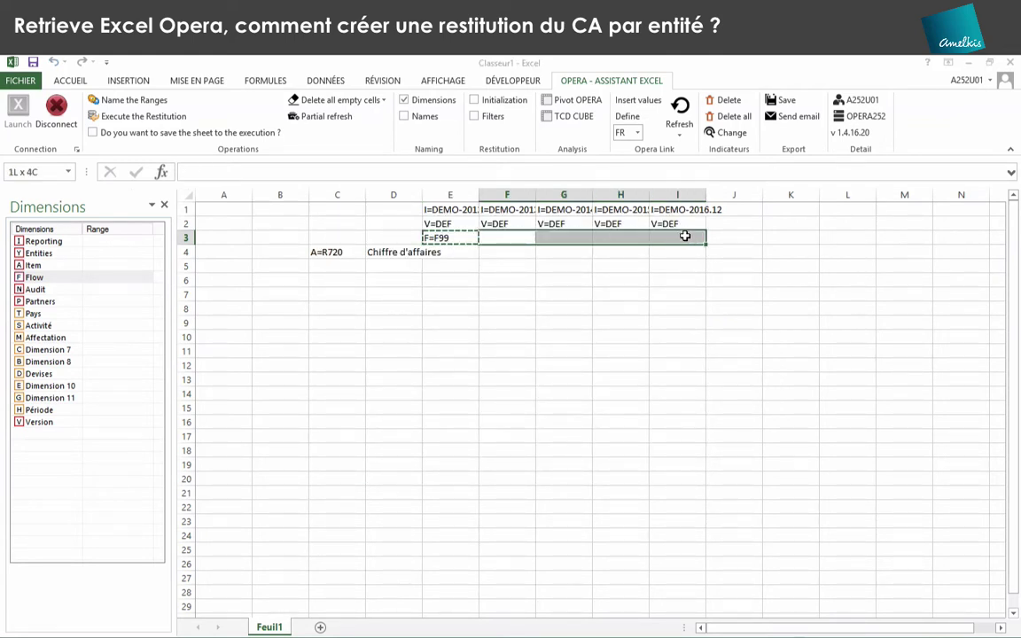
key("ctrl+v")
left_click(467, 251)
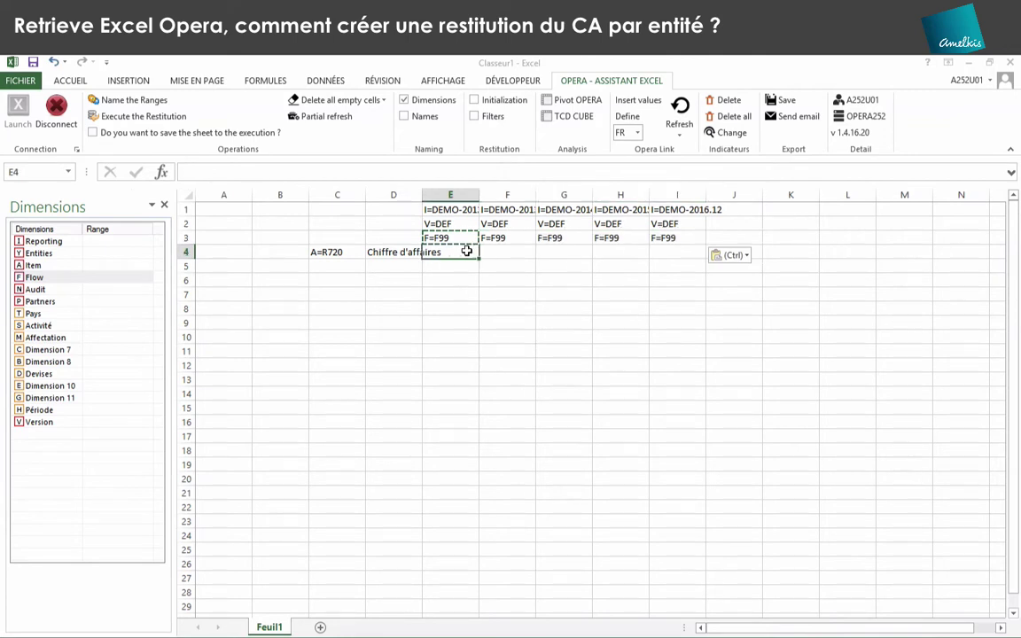
left_click(164, 205)
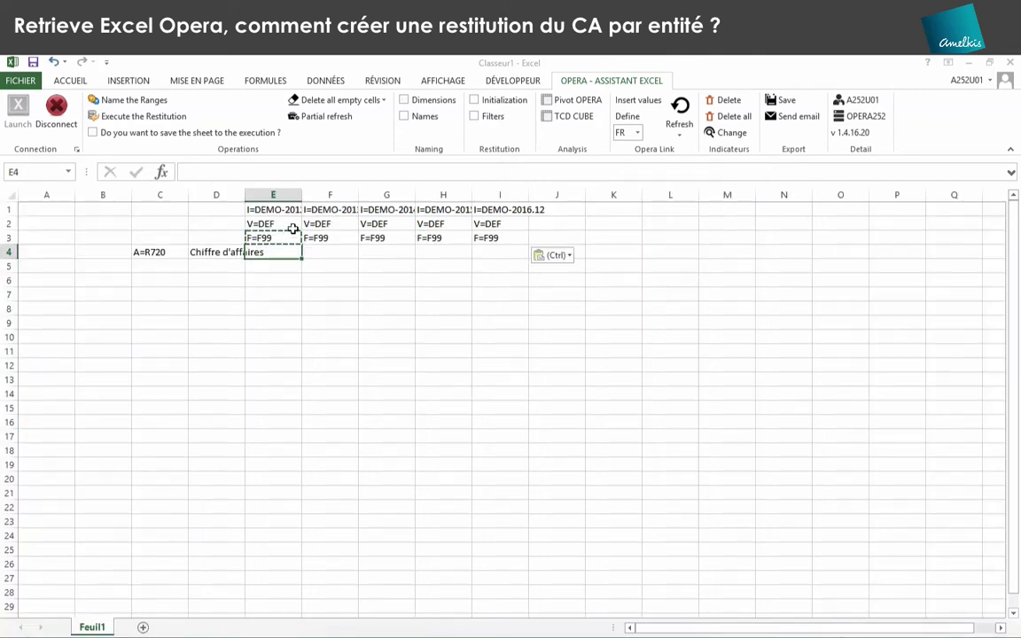
Step: Define Consolidé CONSDATA formulas in E4:I4 using columns E1:I3 and row C4
left_click(628, 117)
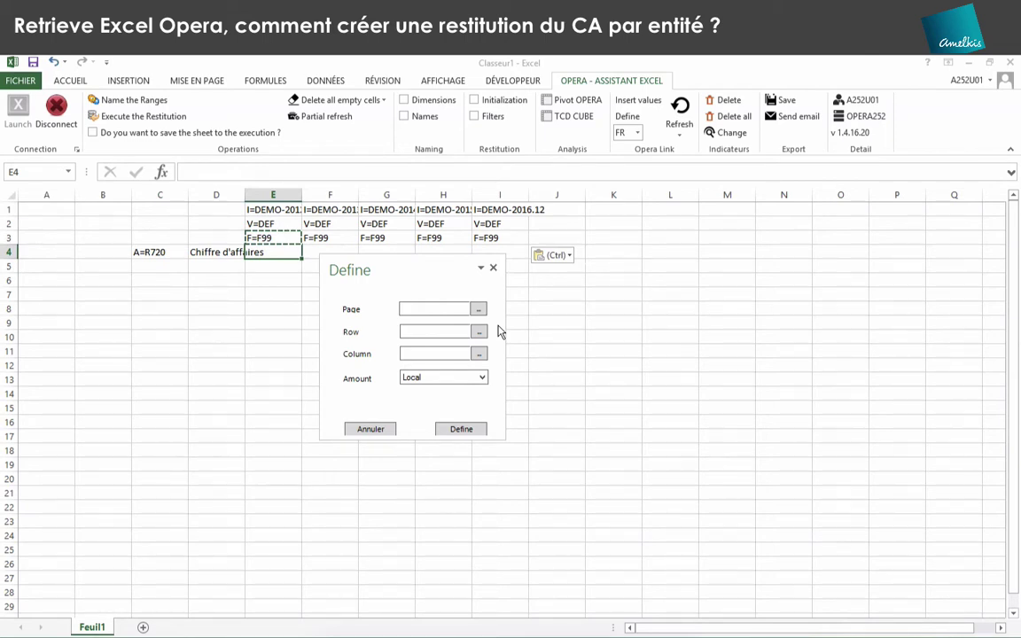
left_click_drag(266, 209, 507, 240)
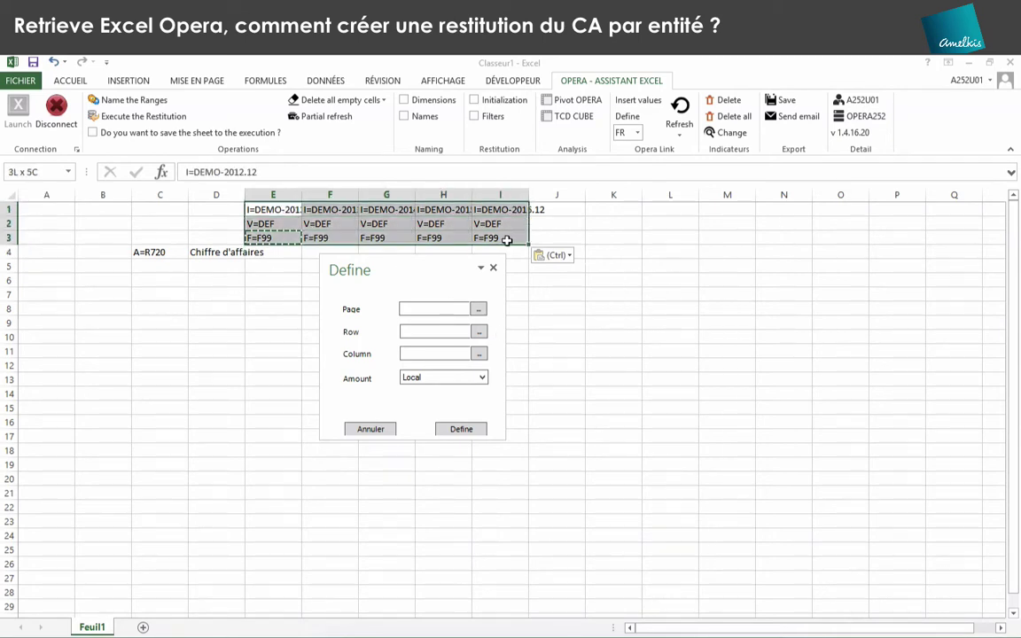
left_click(479, 355)
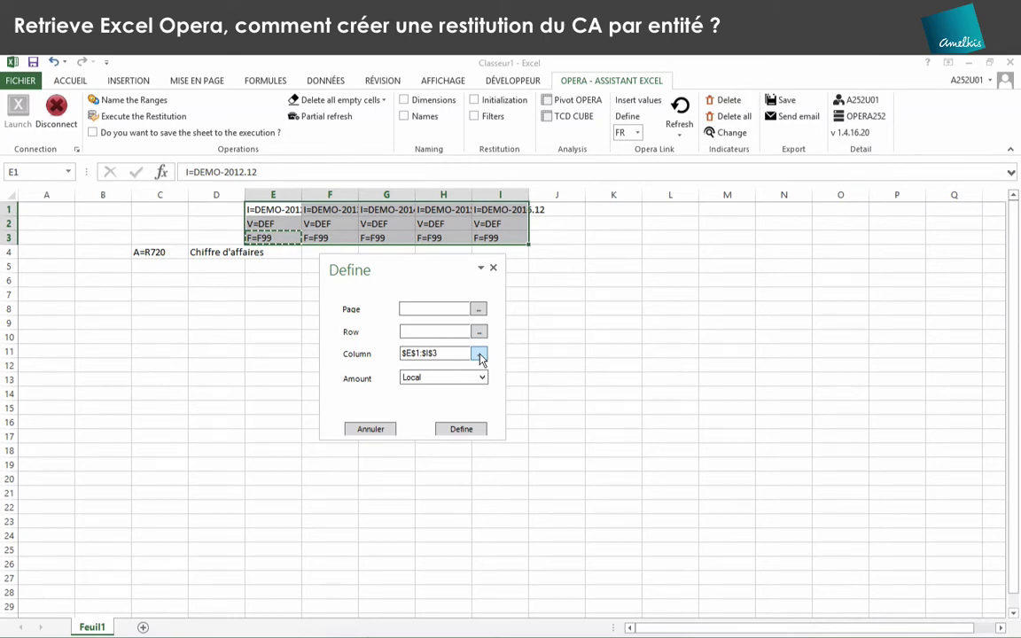
left_click(149, 253)
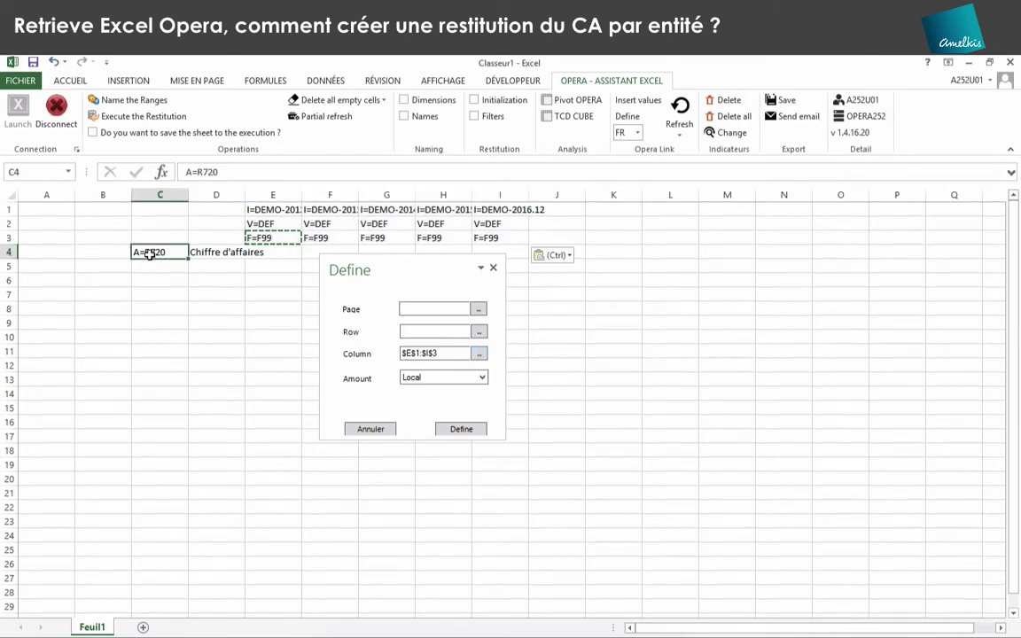
left_click(479, 332)
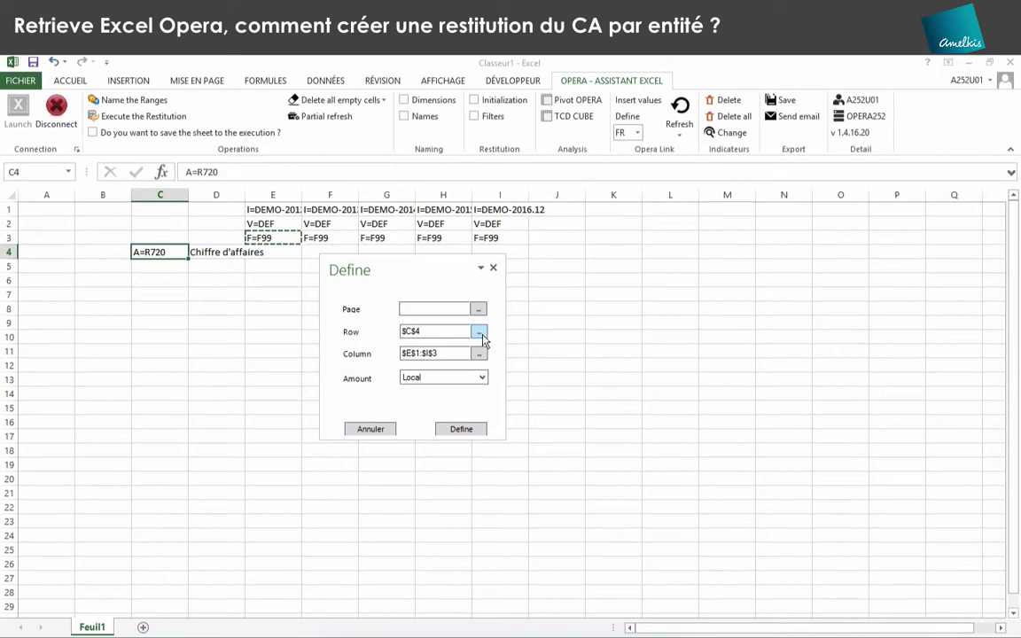
left_click(483, 378)
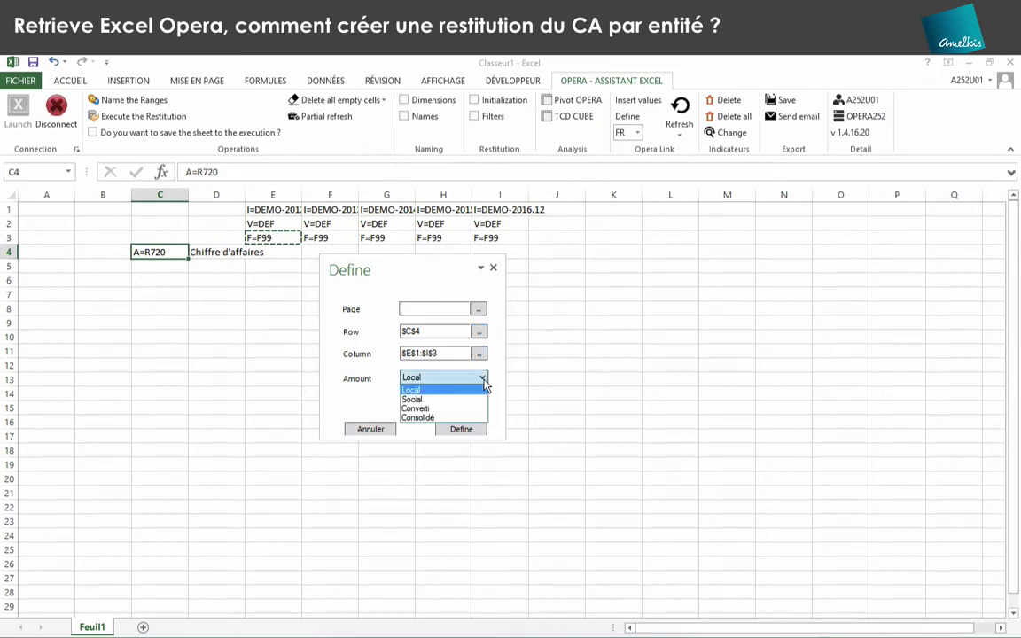
left_click(456, 418)
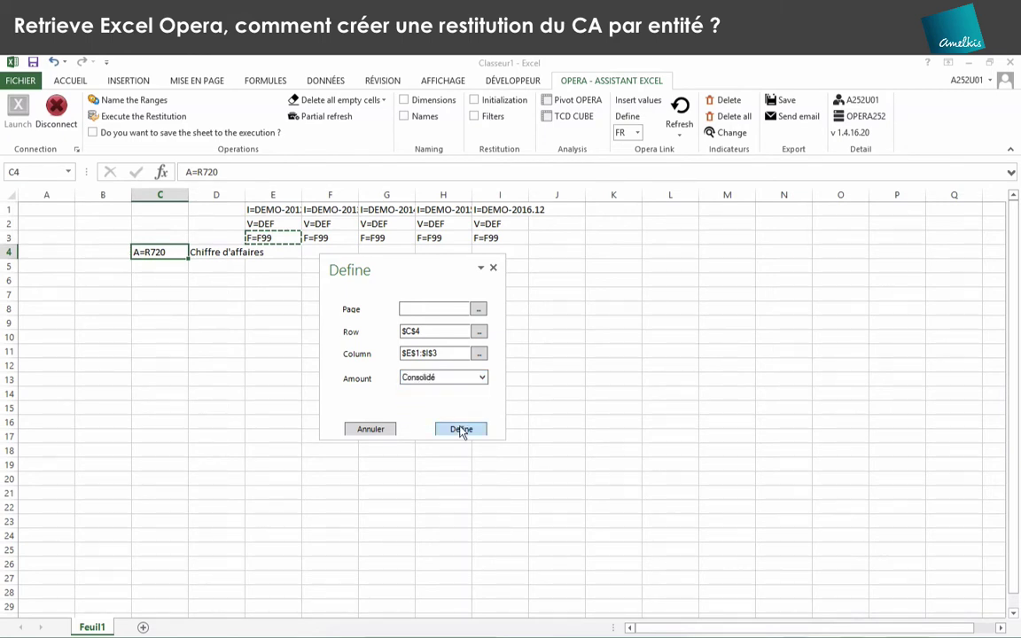
left_click(461, 430)
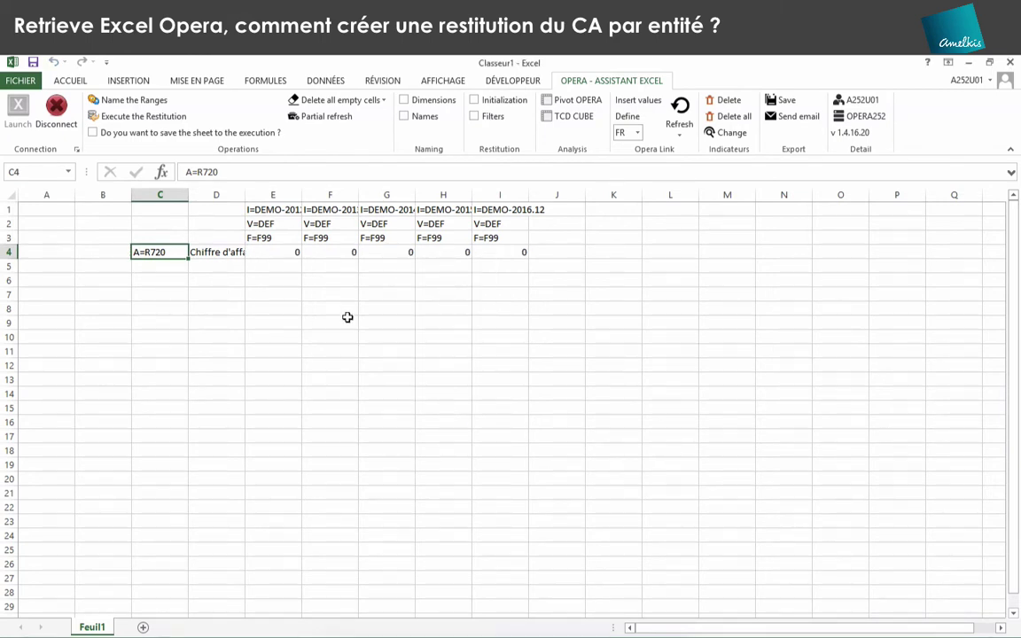
Step: Copy and edit the E4 formula, then refresh the whole workbook's data
left_click(277, 252)
key("ctrl+c")
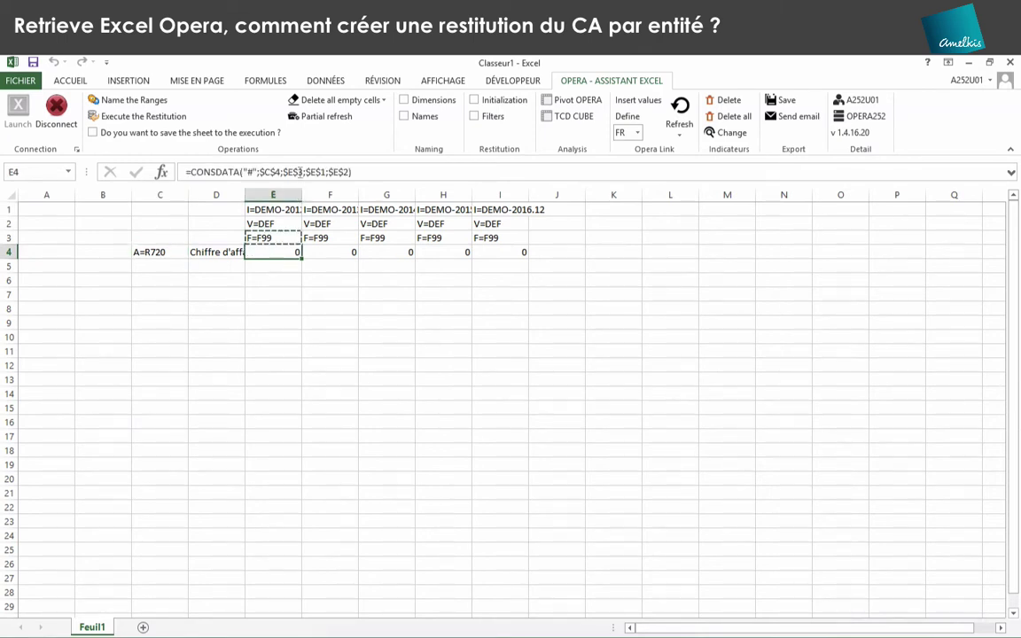
left_click(299, 172)
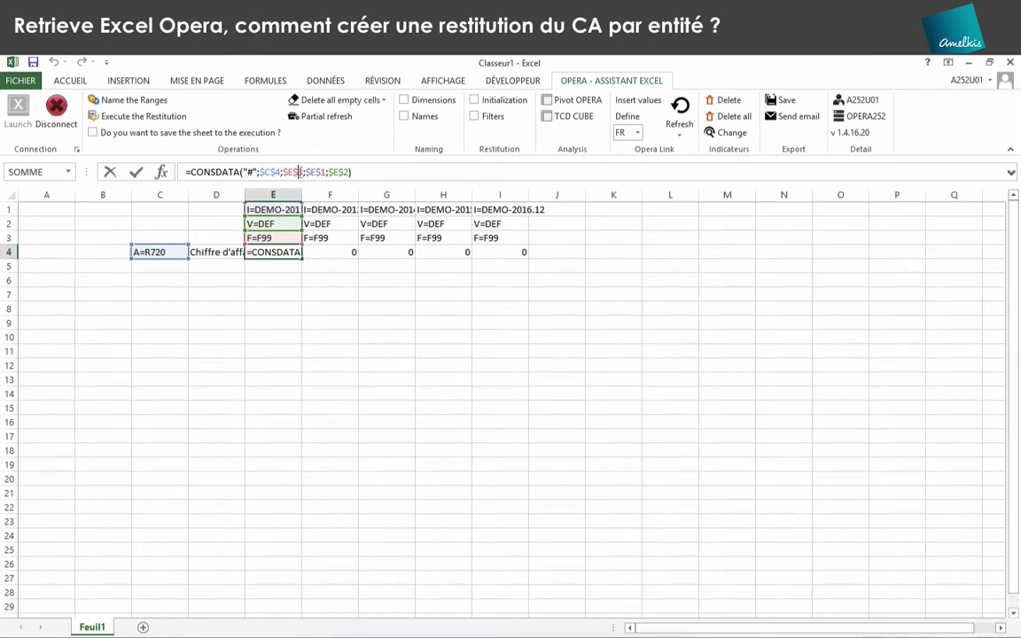
key("Return")
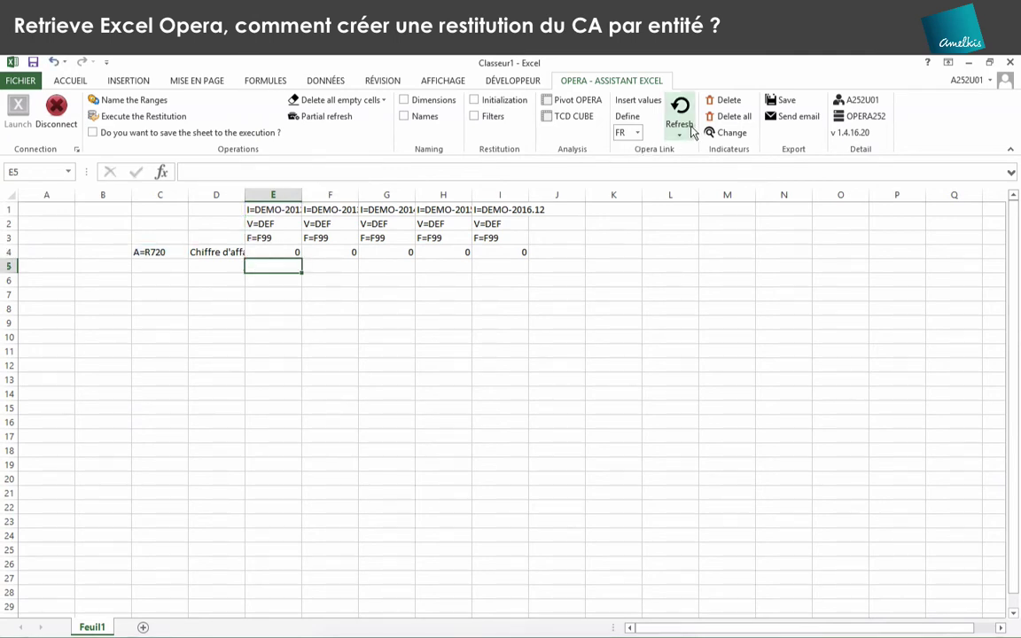
left_click(693, 132)
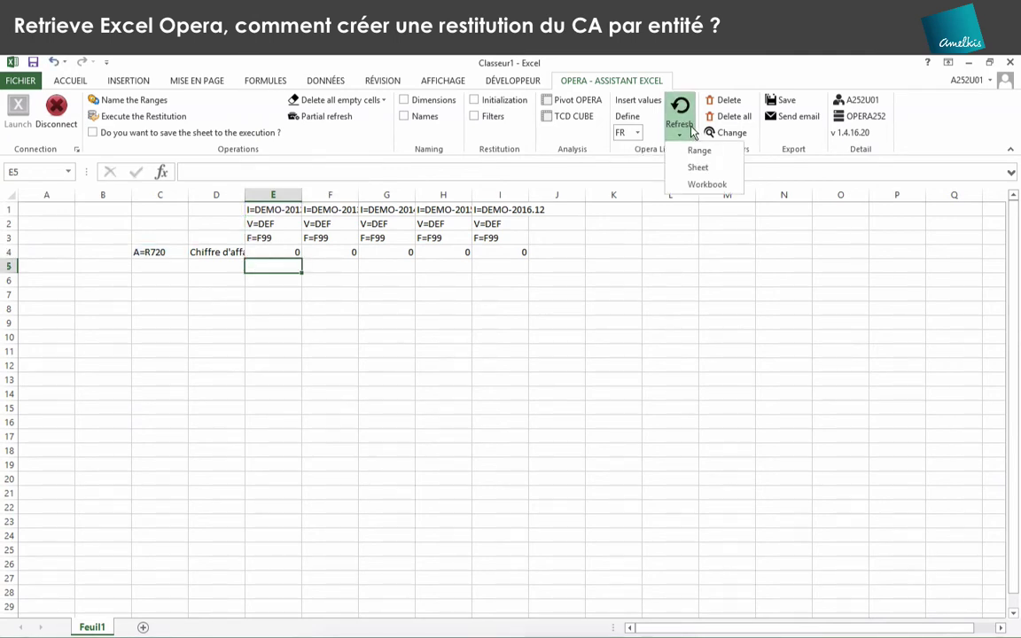
left_click(699, 184)
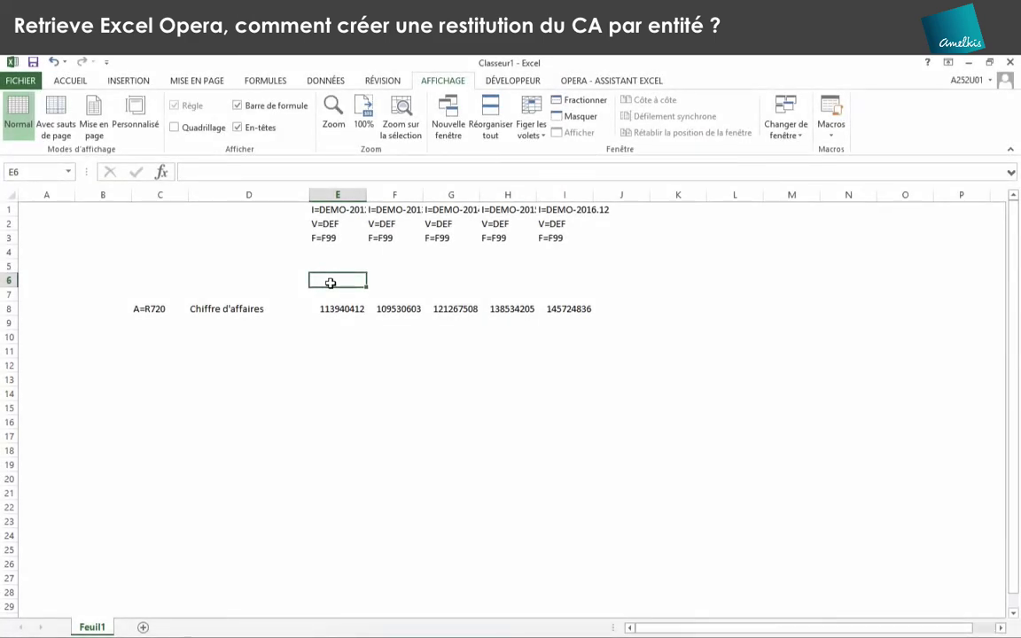
Step: Build period labels 2012.12–2016.12 in E6:I6 with a STXT formula referencing E1
key("ctrl+v")
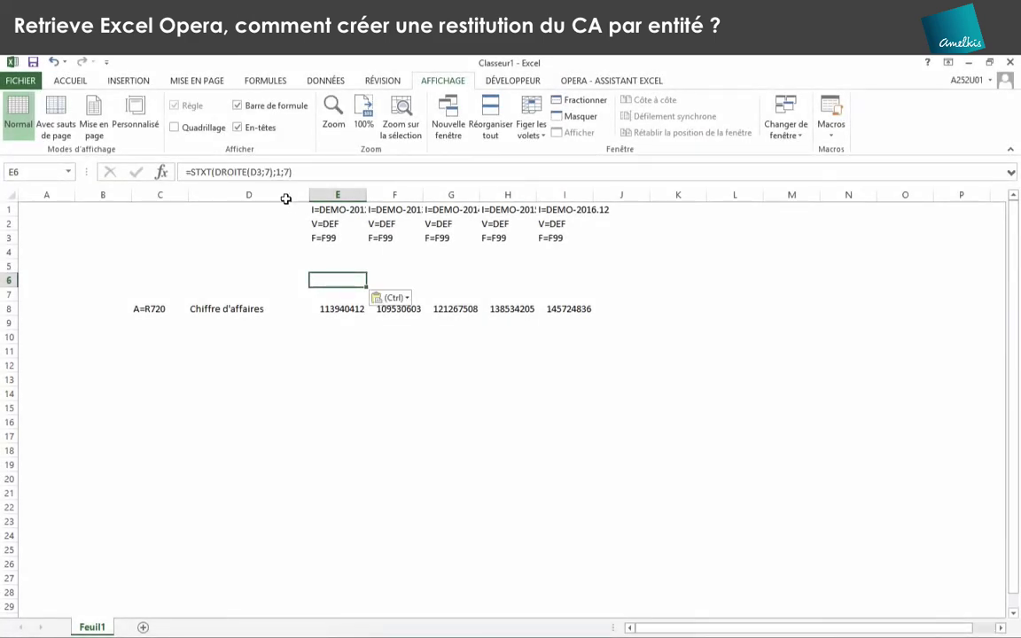
left_click(283, 172)
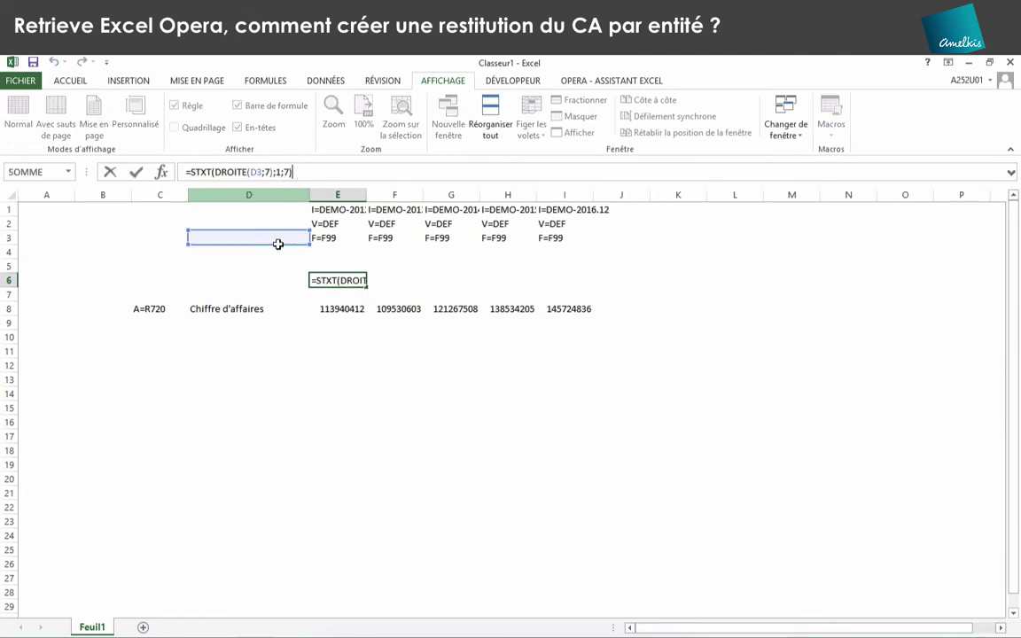
left_click_drag(280, 244, 331, 211)
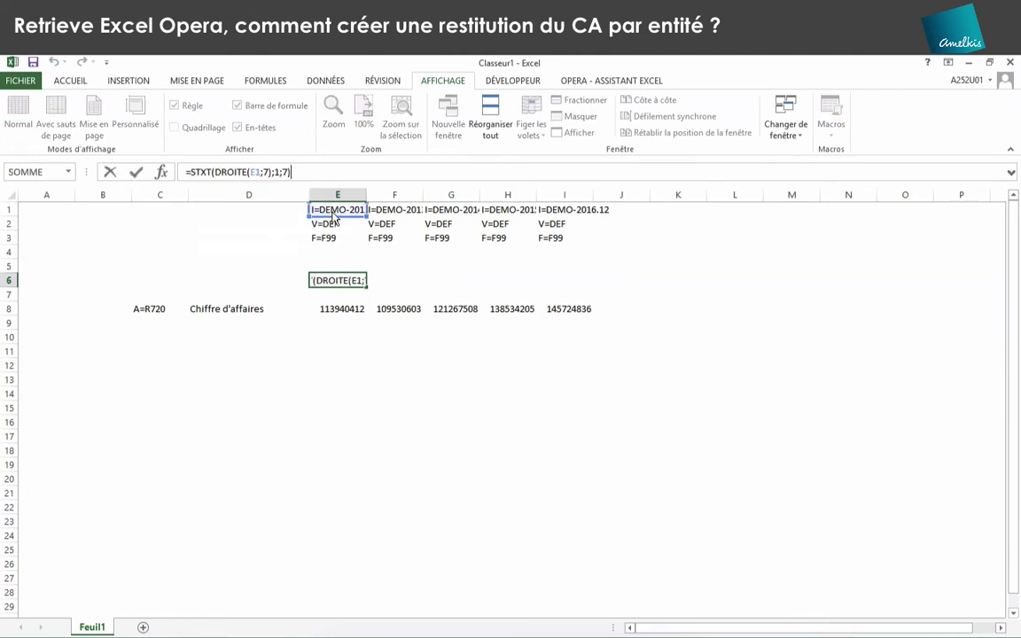
key("Return")
left_click(338, 278)
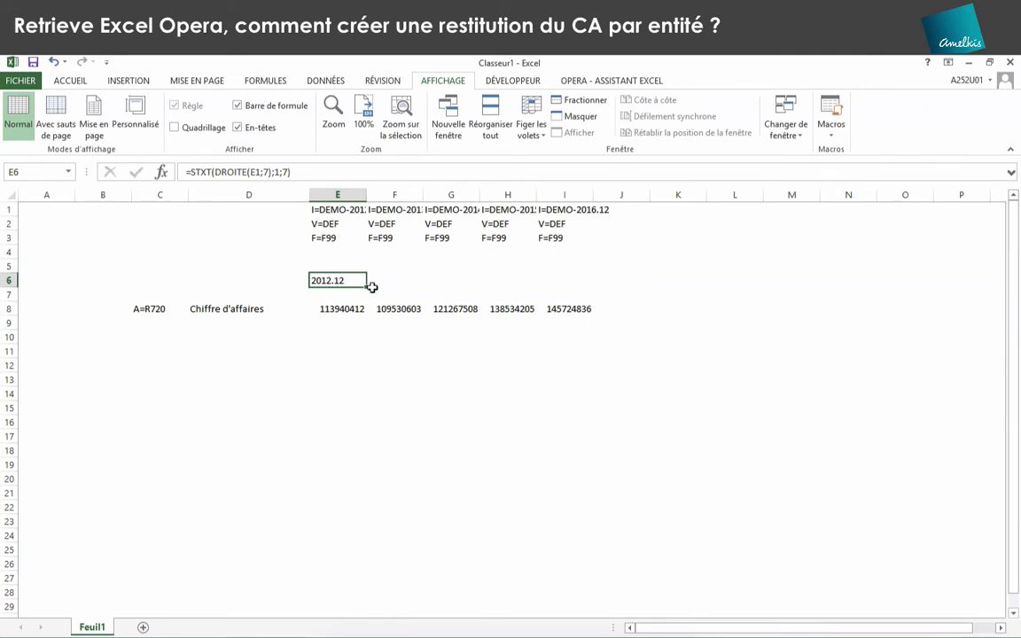
left_click_drag(367, 288, 587, 286)
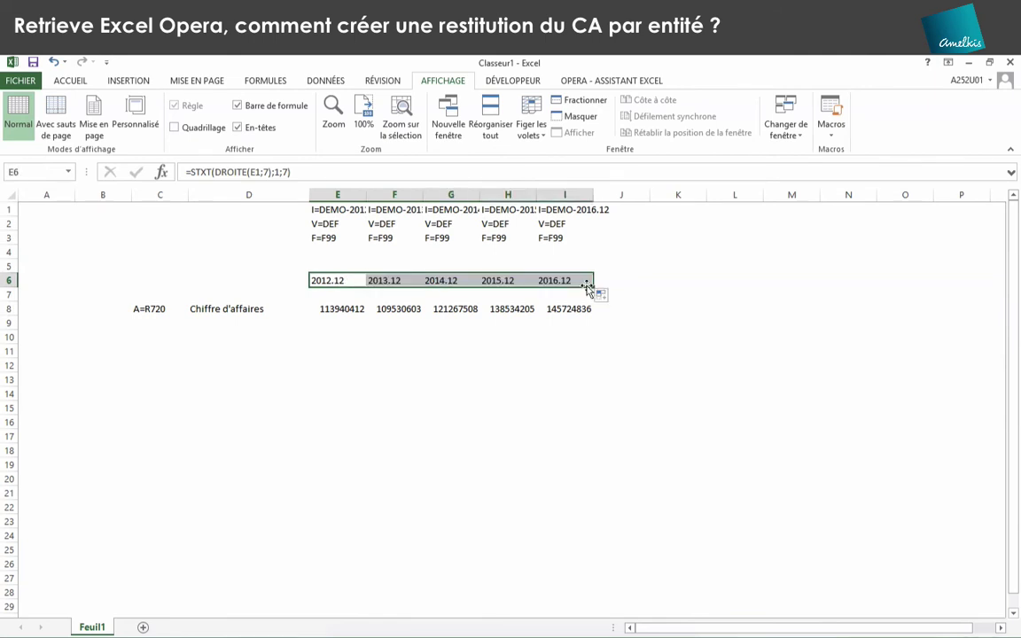
left_click(323, 310)
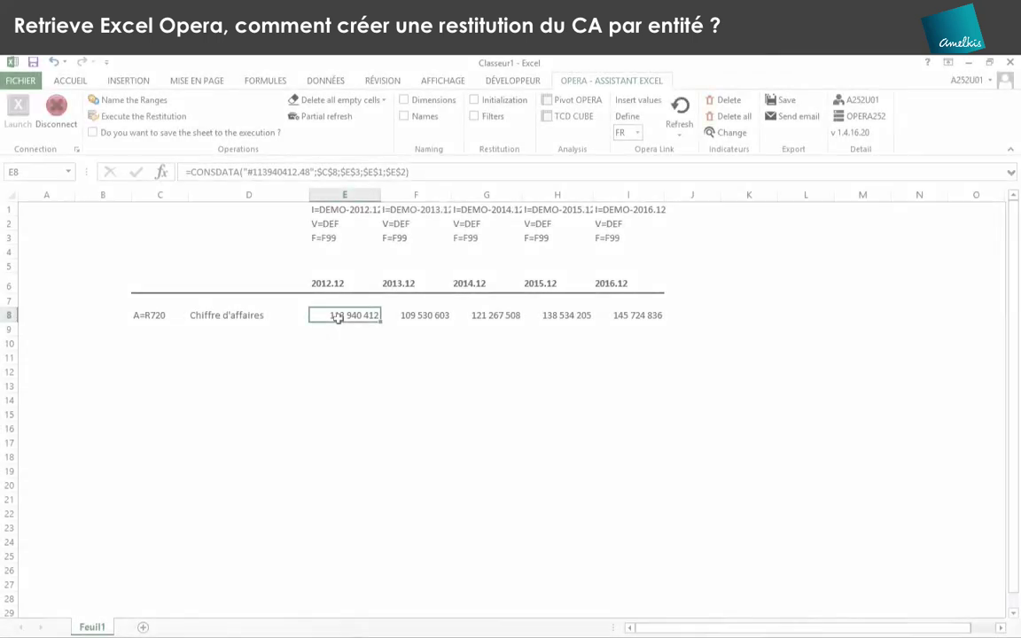
Step: Insert a blank column before the Chiffre d'affaires column
left_click(204, 194)
right_click(204, 195)
left_click(233, 294)
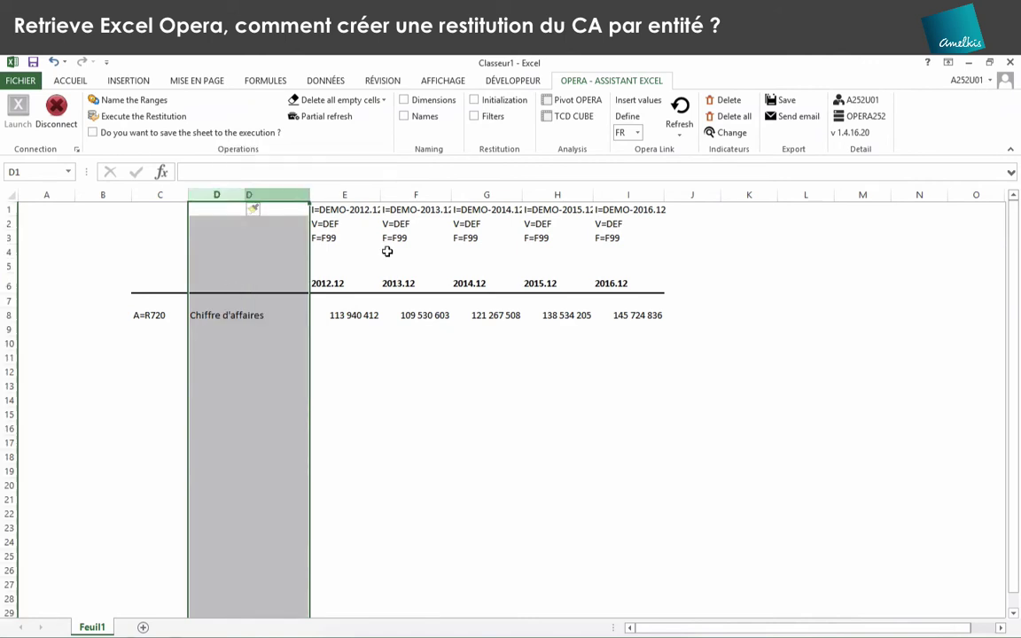
Step: Insert all eight entities, AMPLINV through SOF, with their labels starting at D9
left_click(634, 100)
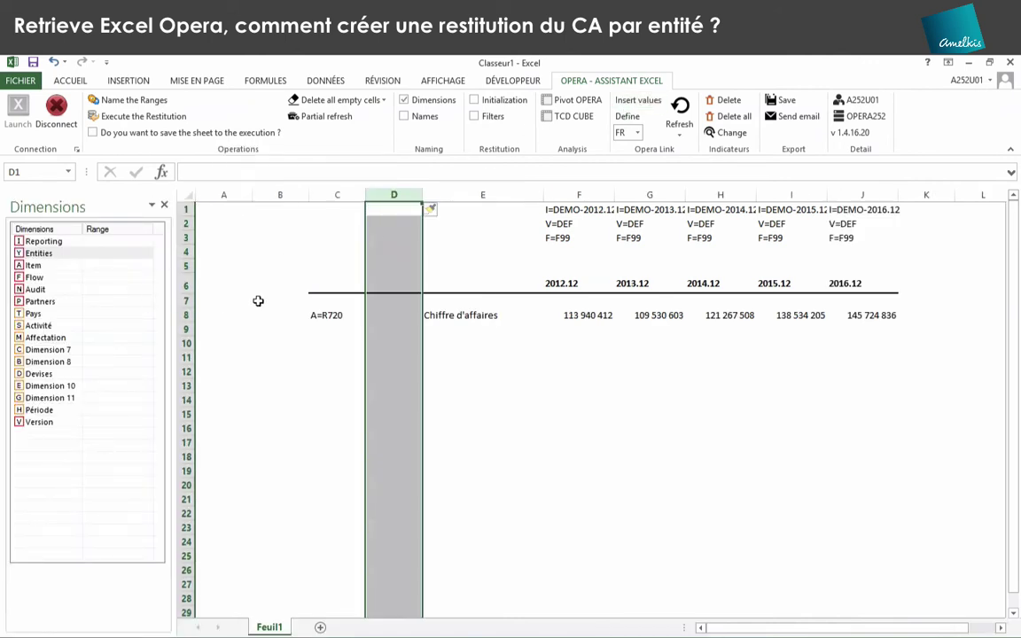
left_click(377, 327)
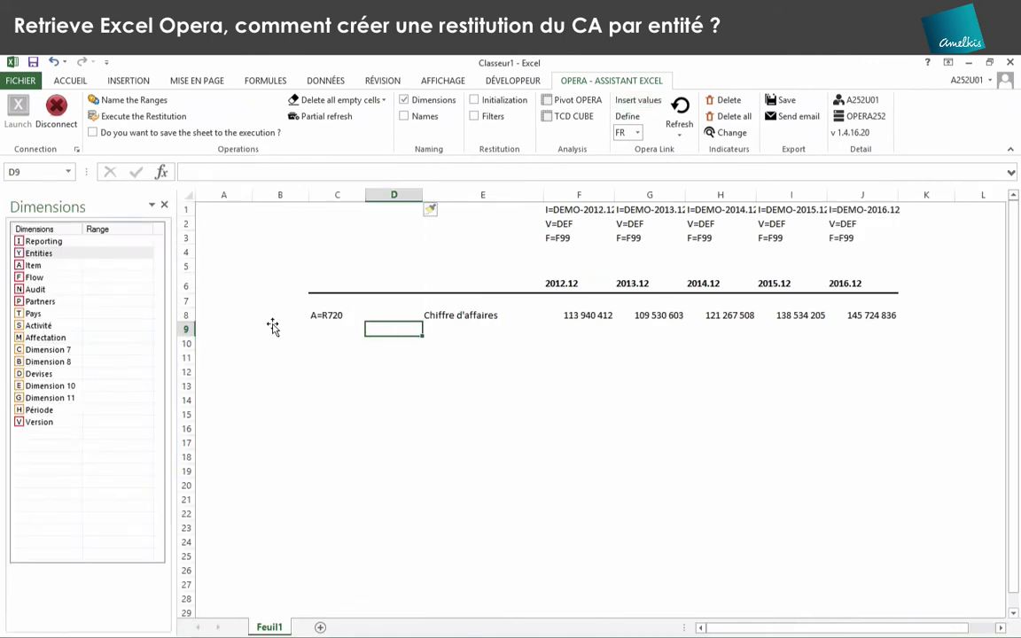
double_click(18, 255)
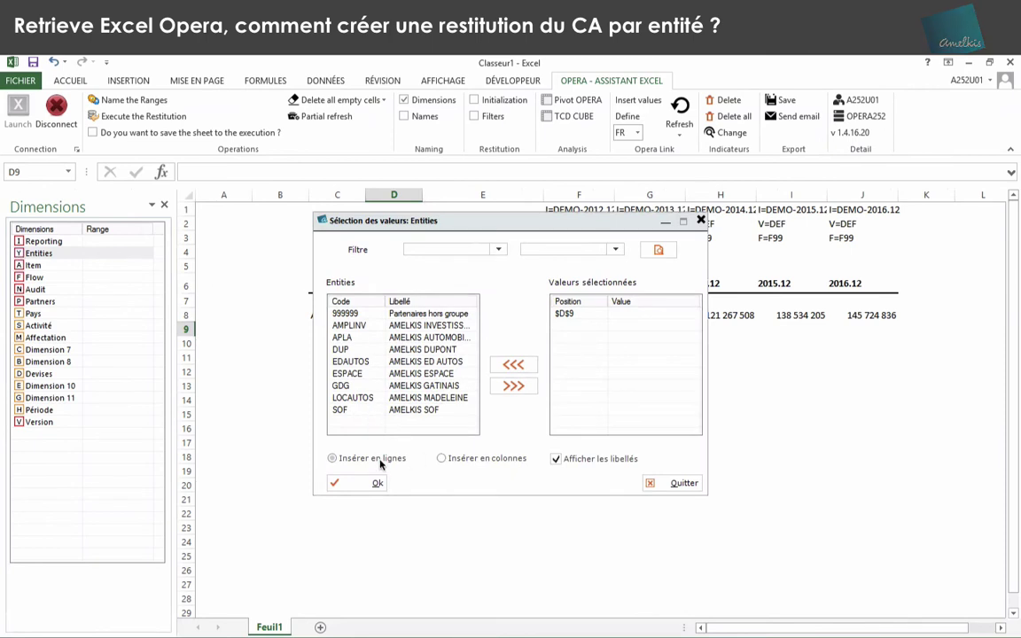
left_click(366, 326)
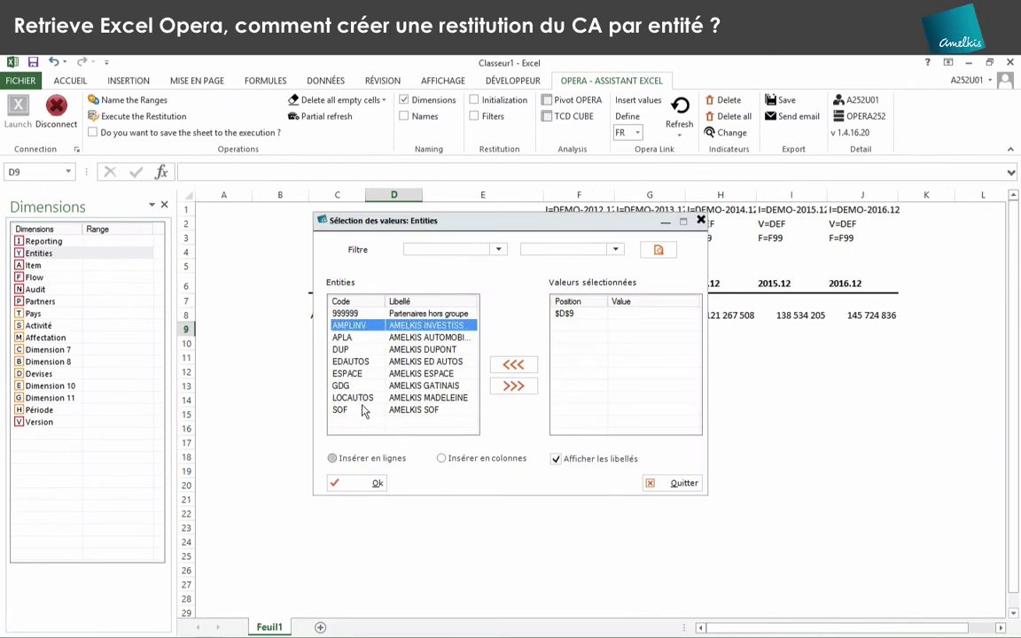
left_click(359, 409, "shift")
left_click(512, 385)
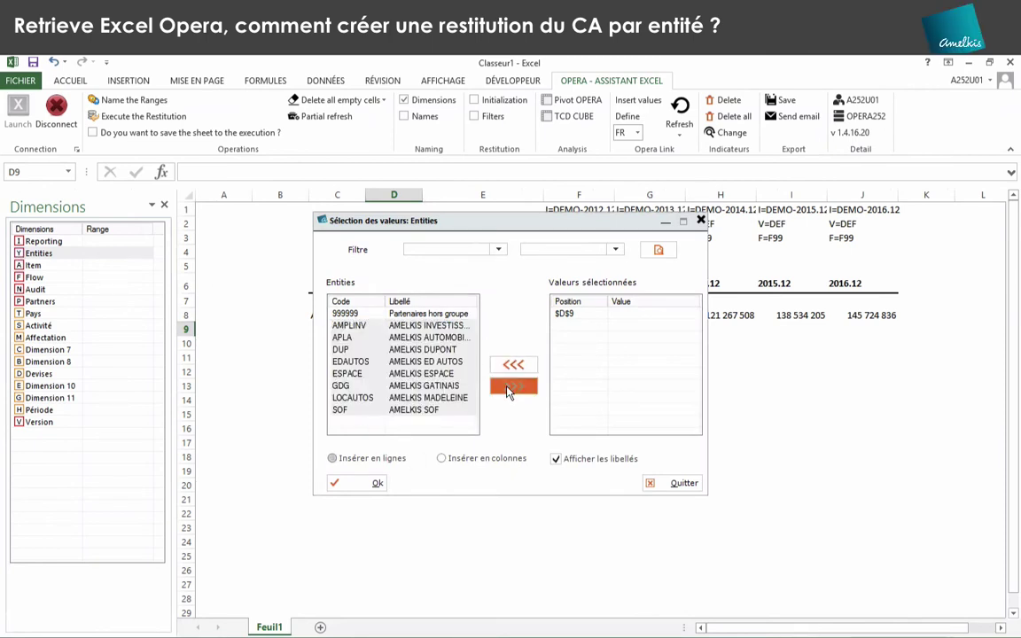
left_click(376, 484)
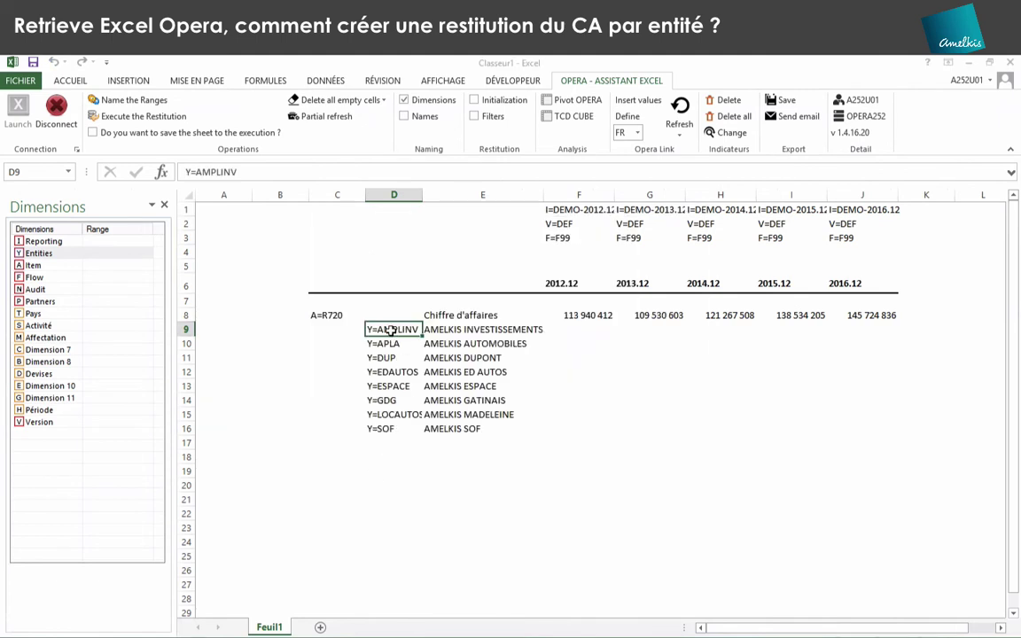
left_click(343, 316)
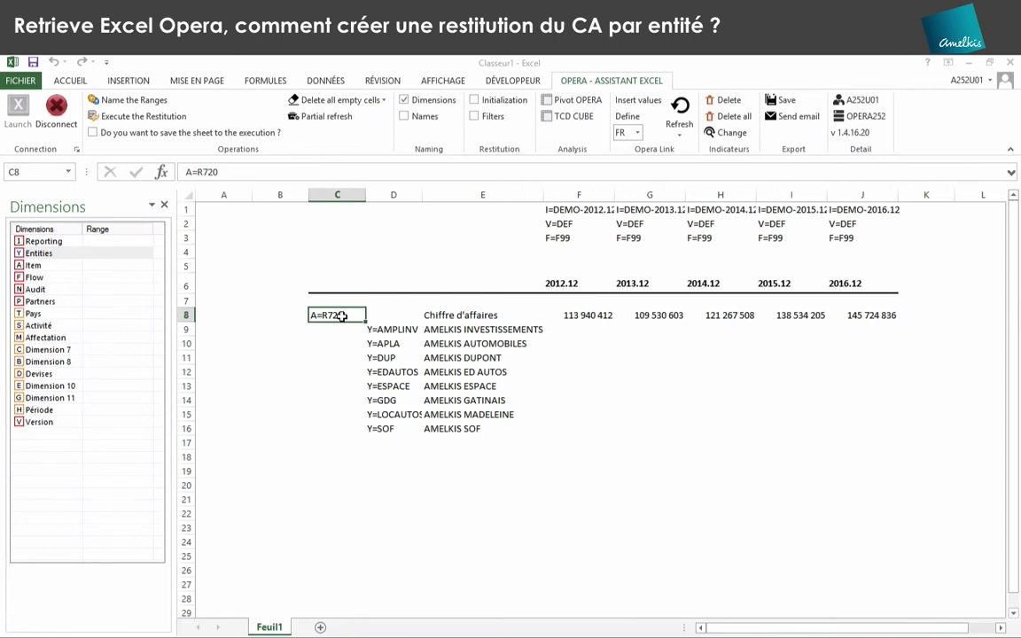
Step: Copy the A=R720 account into cells C9:C16
key("ctrl+c")
left_click_drag(337, 320, 337, 429)
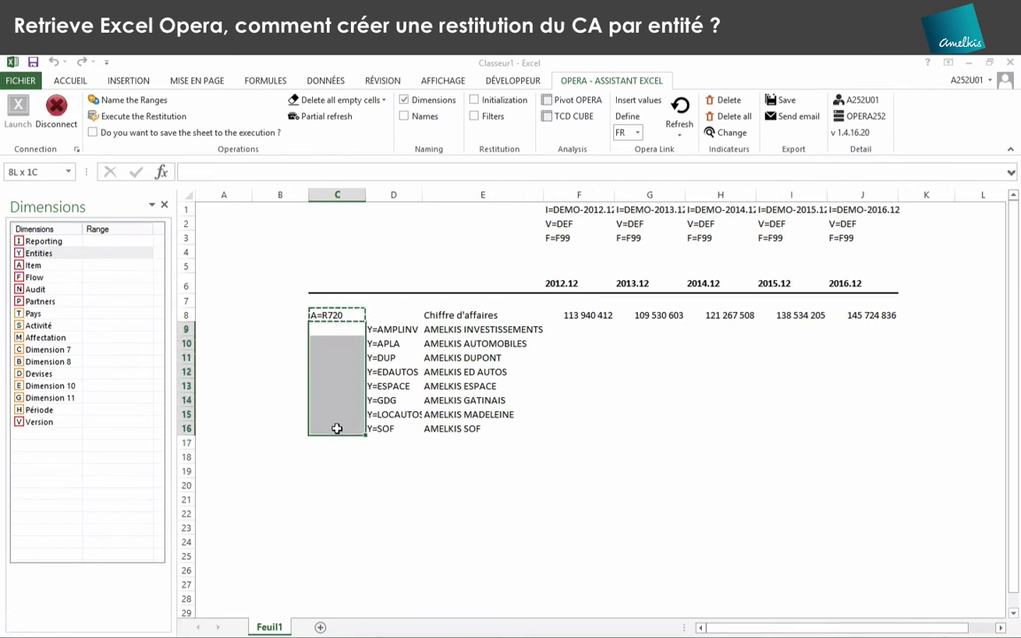
key("ctrl+v")
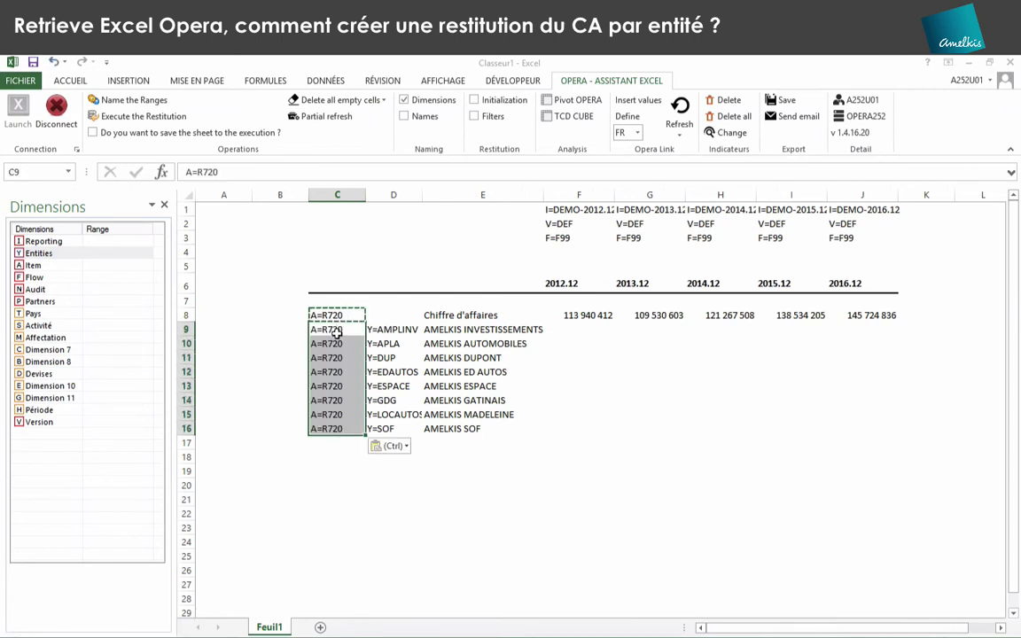
left_click(338, 329)
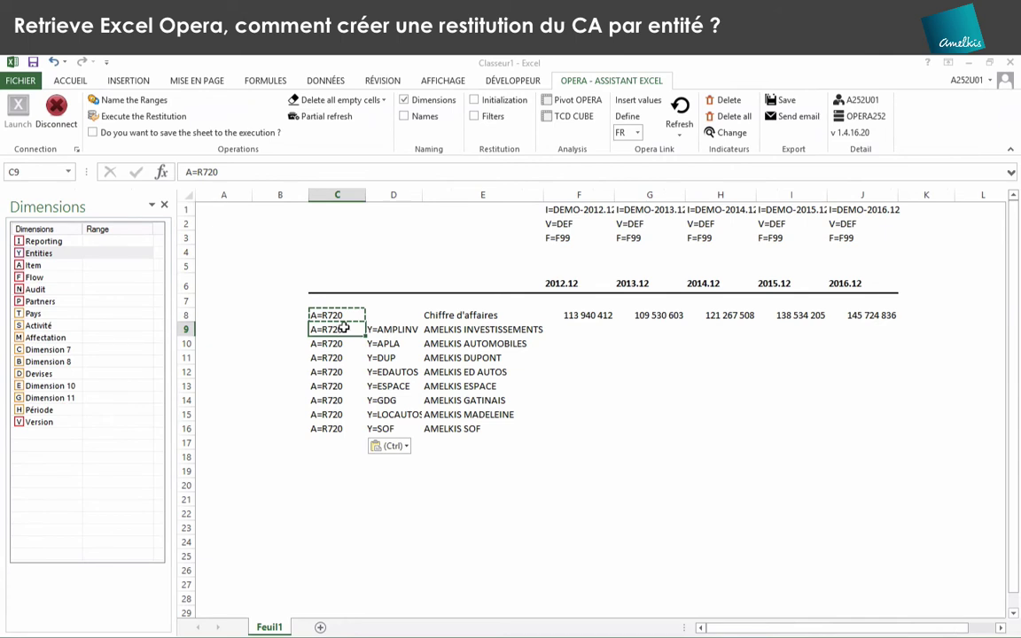
Step: Define Opera formulas with rows C9:D16 and columns F1:J3, then refresh the values
left_click(628, 116)
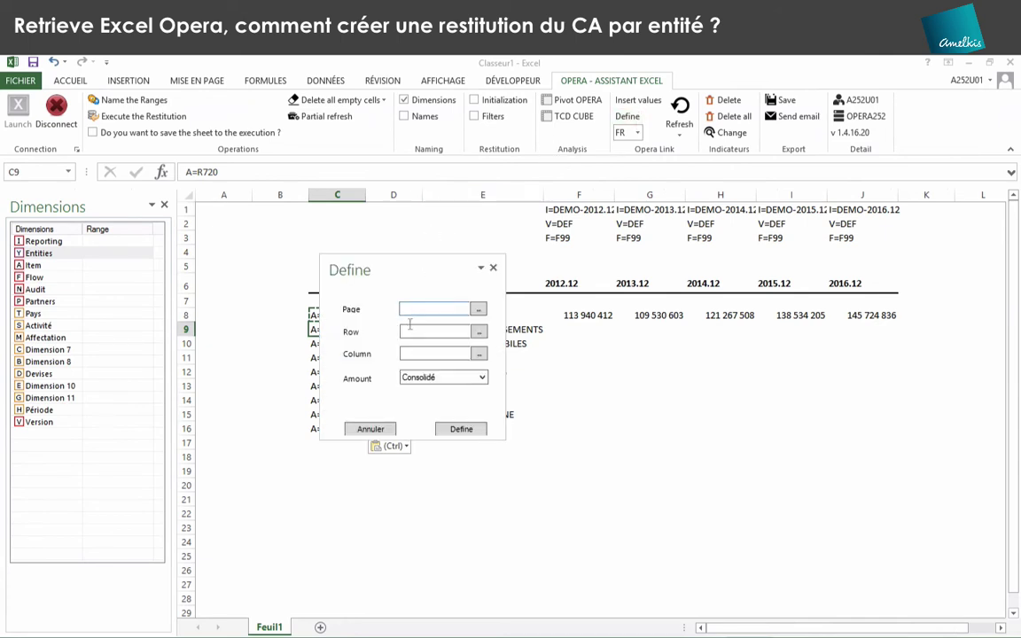
left_click_drag(373, 264, 608, 419)
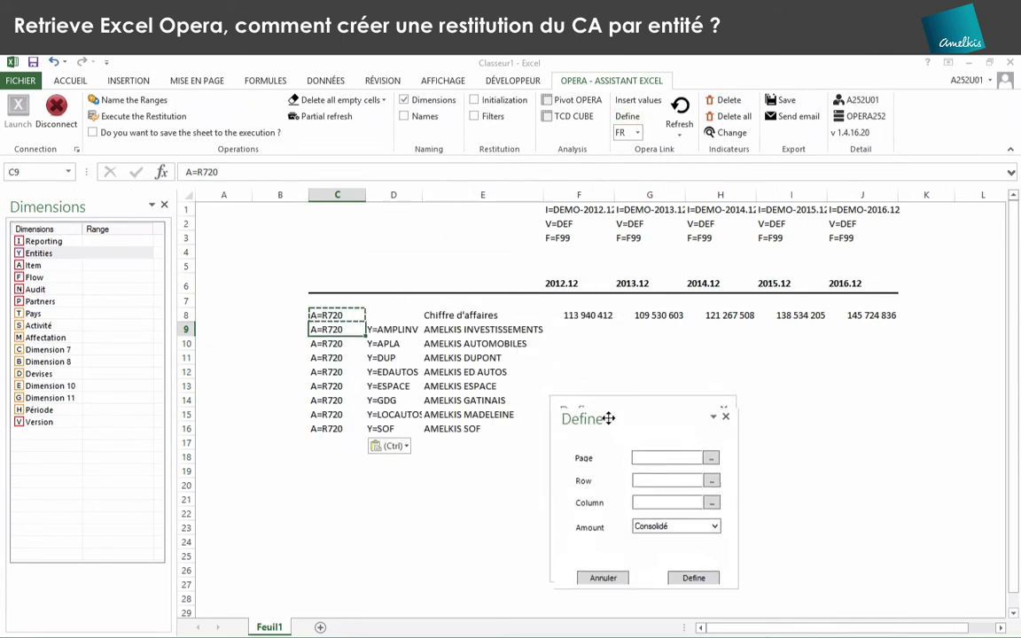
left_click_drag(335, 329, 394, 428)
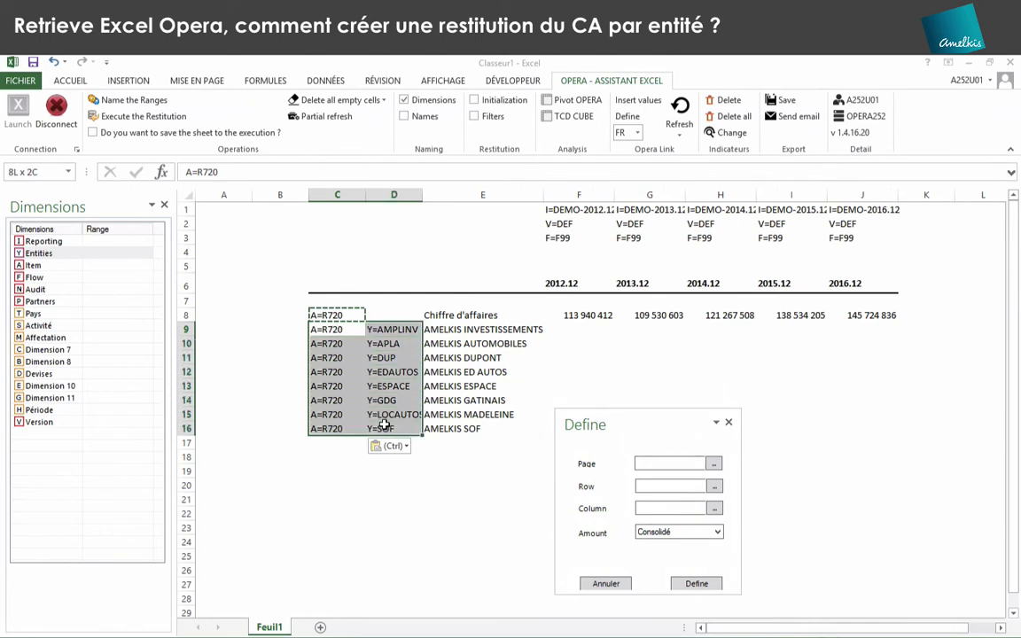
left_click(715, 487)
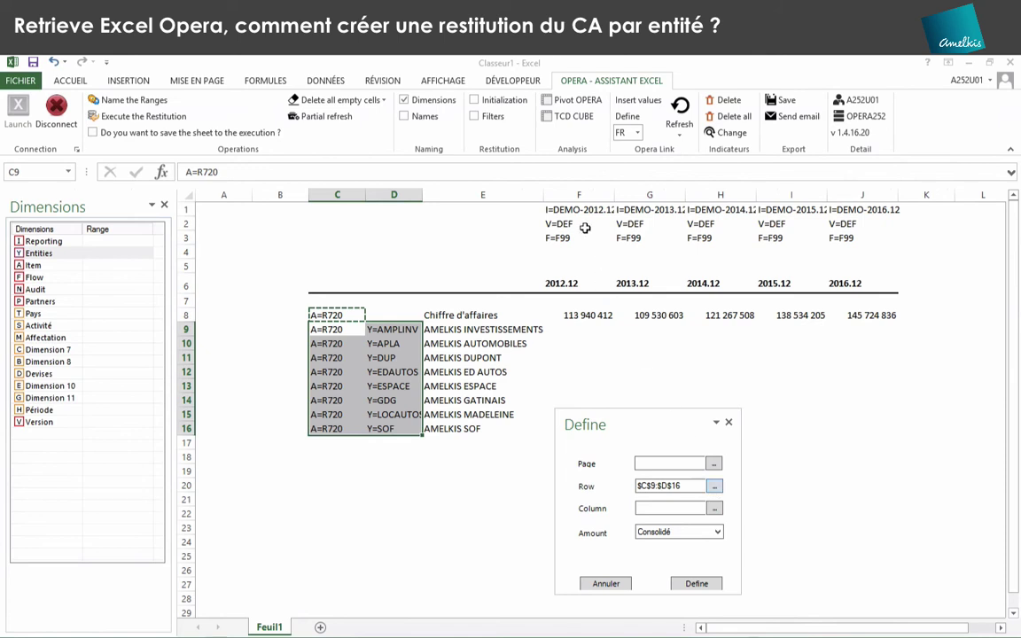
left_click_drag(554, 210, 850, 240)
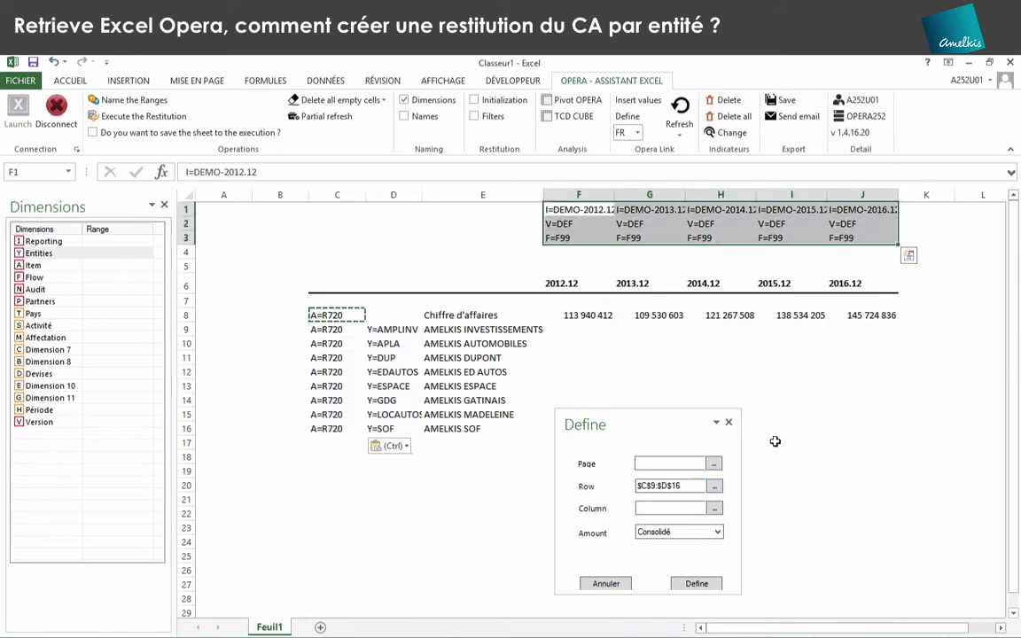
left_click(714, 510)
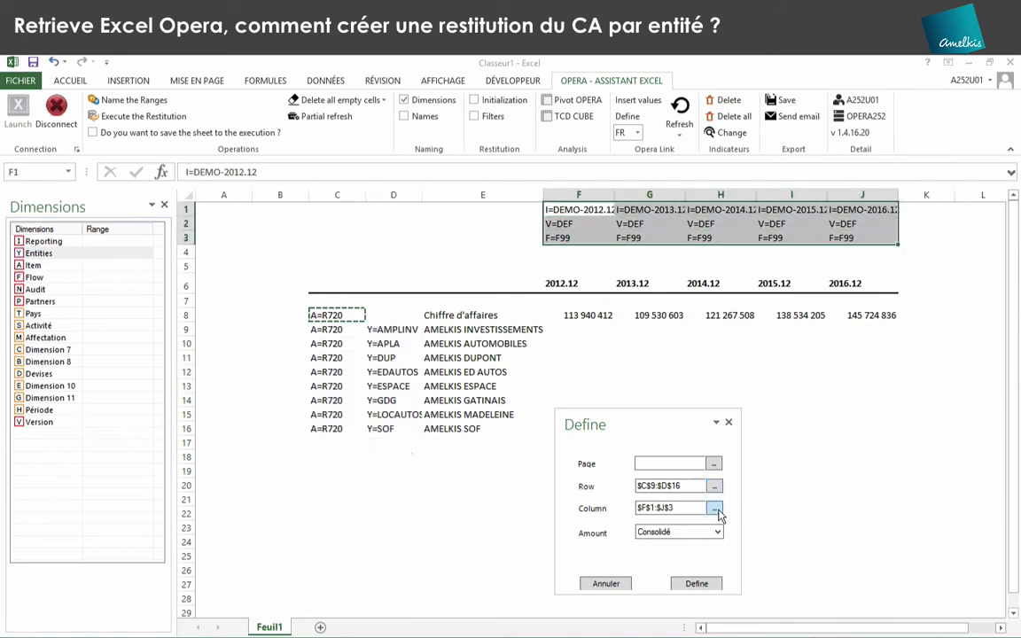
left_click(698, 584)
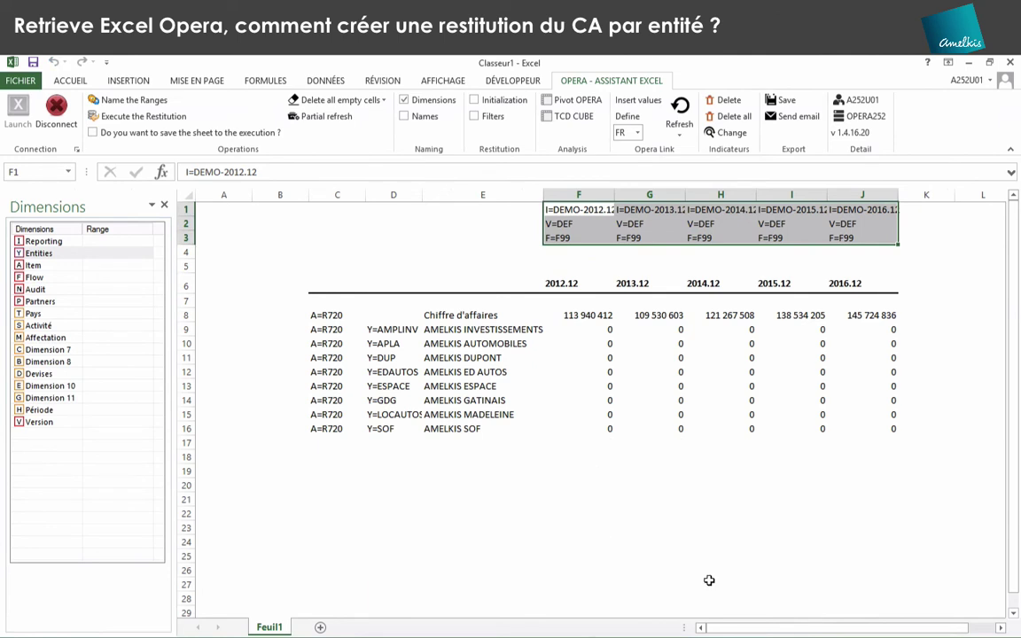
left_click(679, 124)
left_click(634, 172)
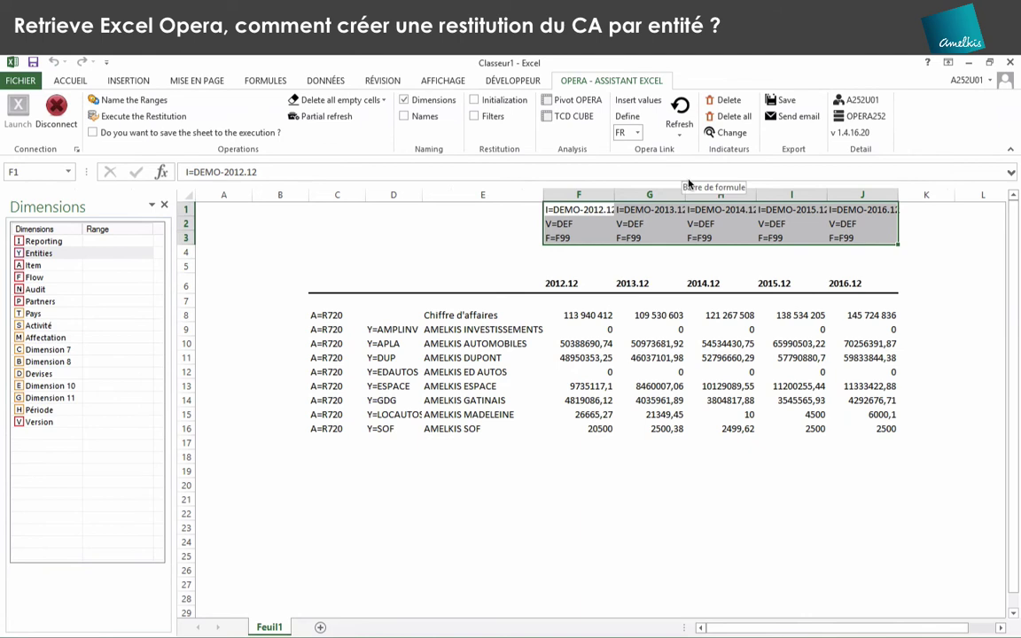
Step: Hide the Dimensions panel and copy row 8's formatting onto entity rows 9–16 with Format Painter
left_click(164, 205)
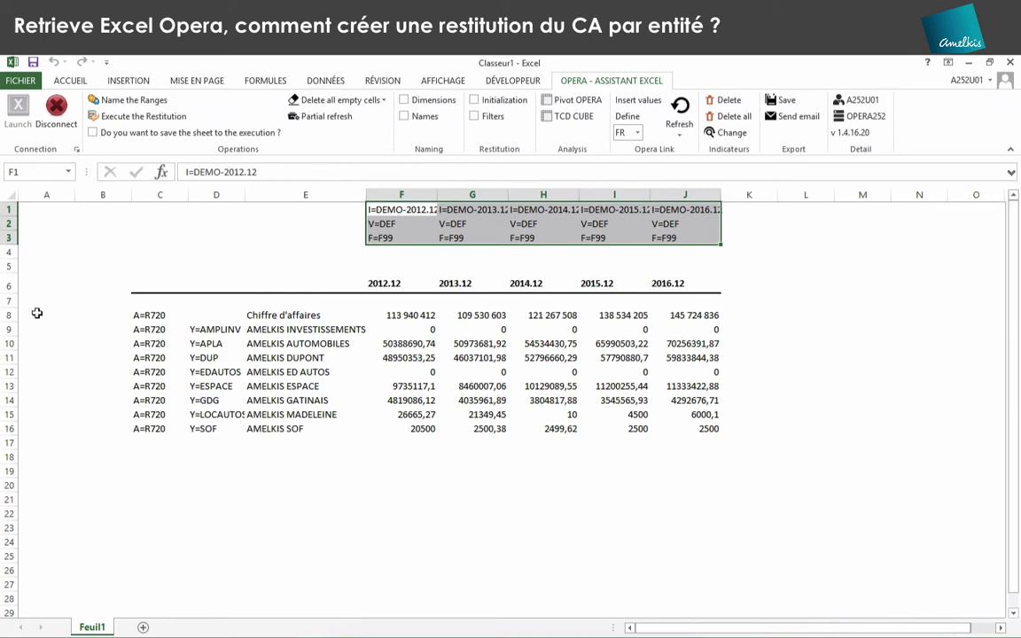
left_click(8, 317)
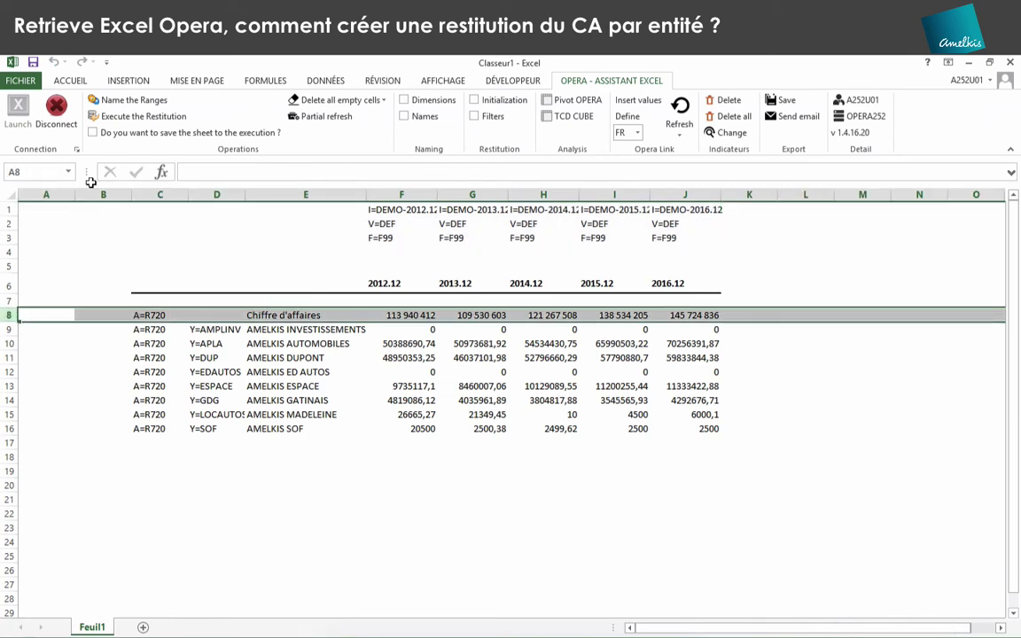
left_click(75, 83)
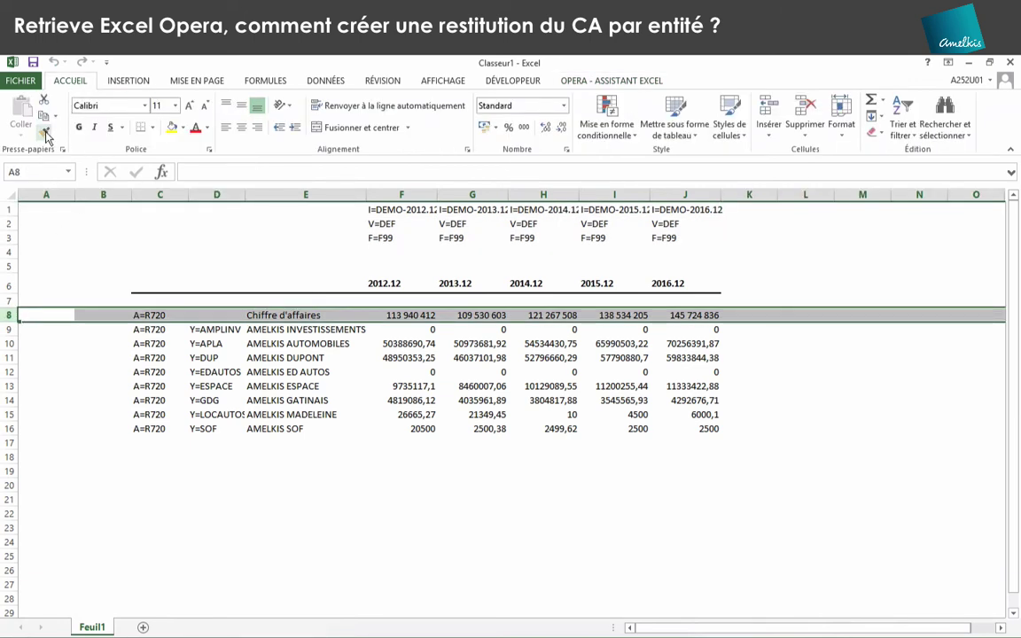
left_click(43, 131)
left_click_drag(10, 327, 21, 426)
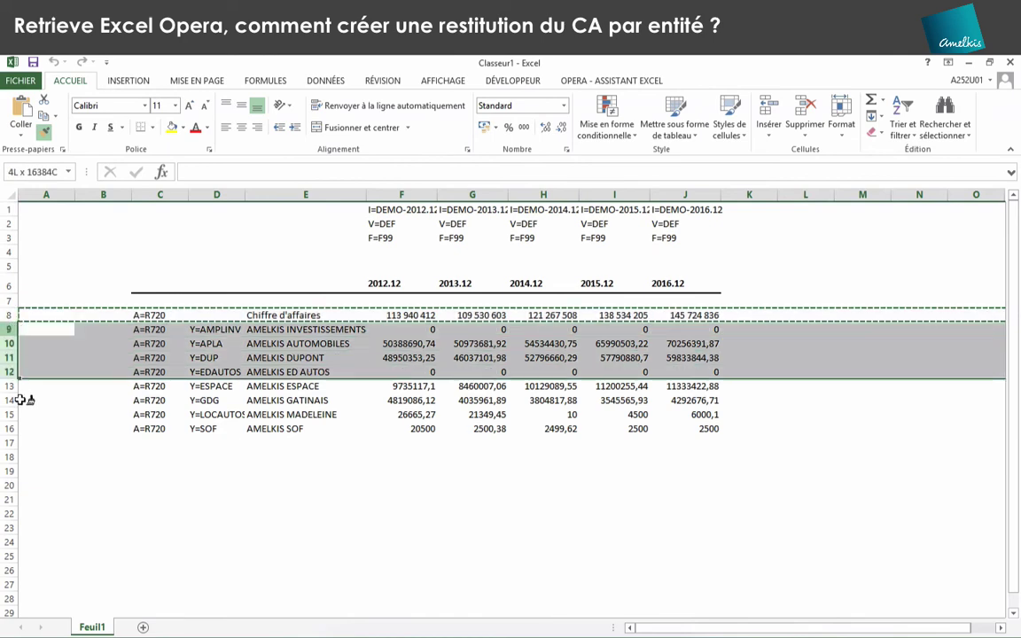
left_click(248, 387)
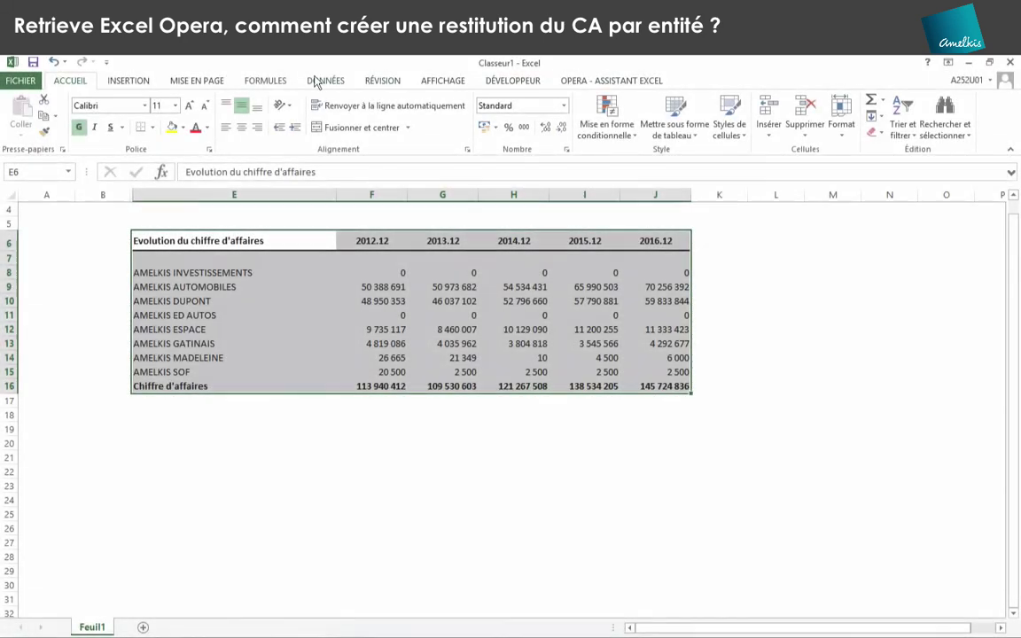
Step: Insert a Clustered Column – Line on Secondary Axis combo chart from the table
left_click(131, 80)
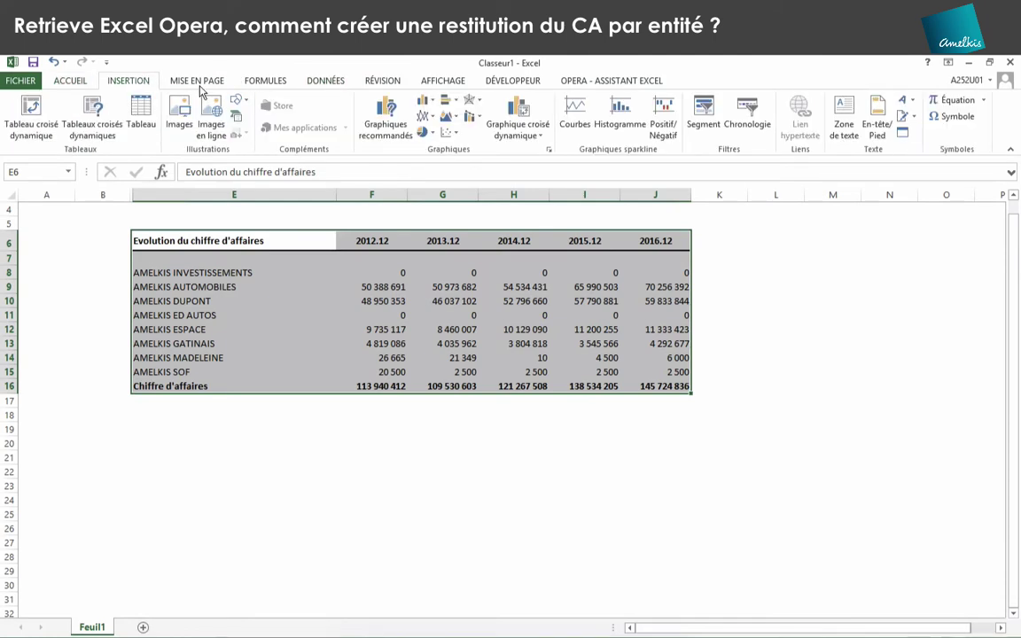
left_click(386, 115)
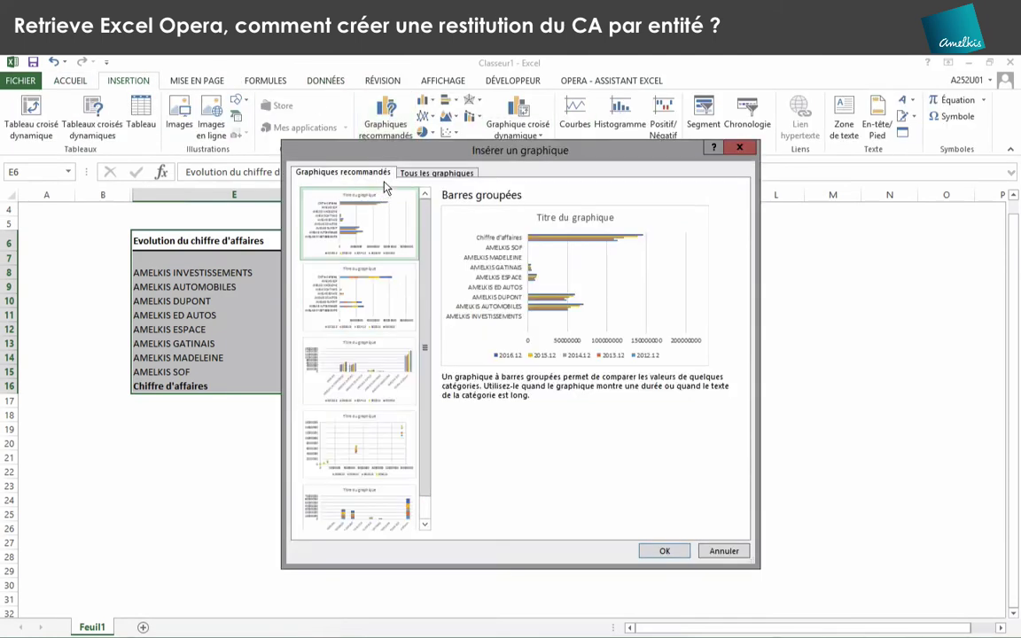
left_click(421, 173)
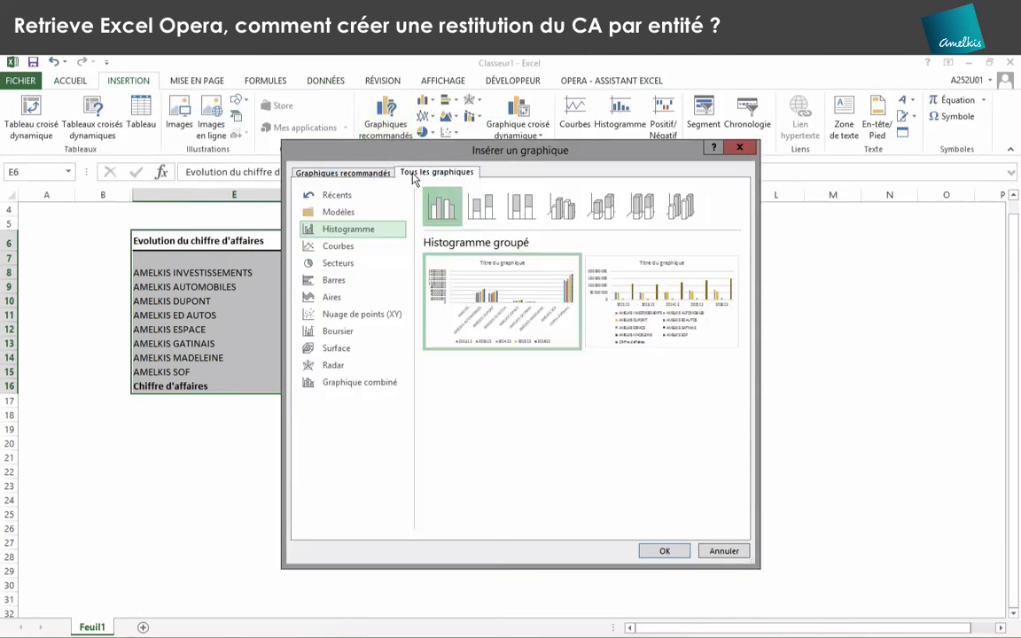
left_click(354, 383)
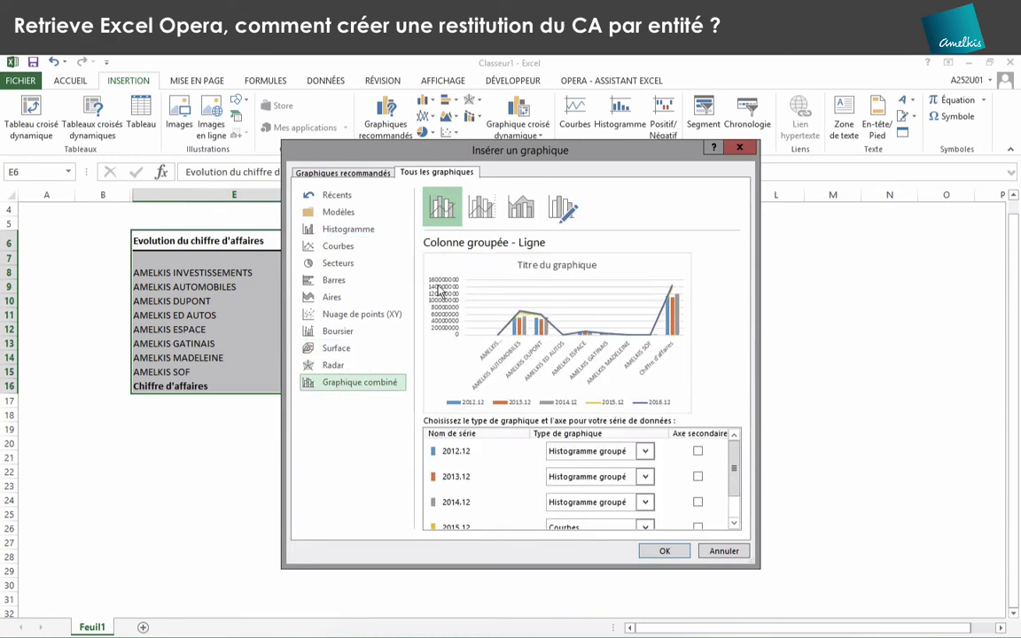
left_click(483, 208)
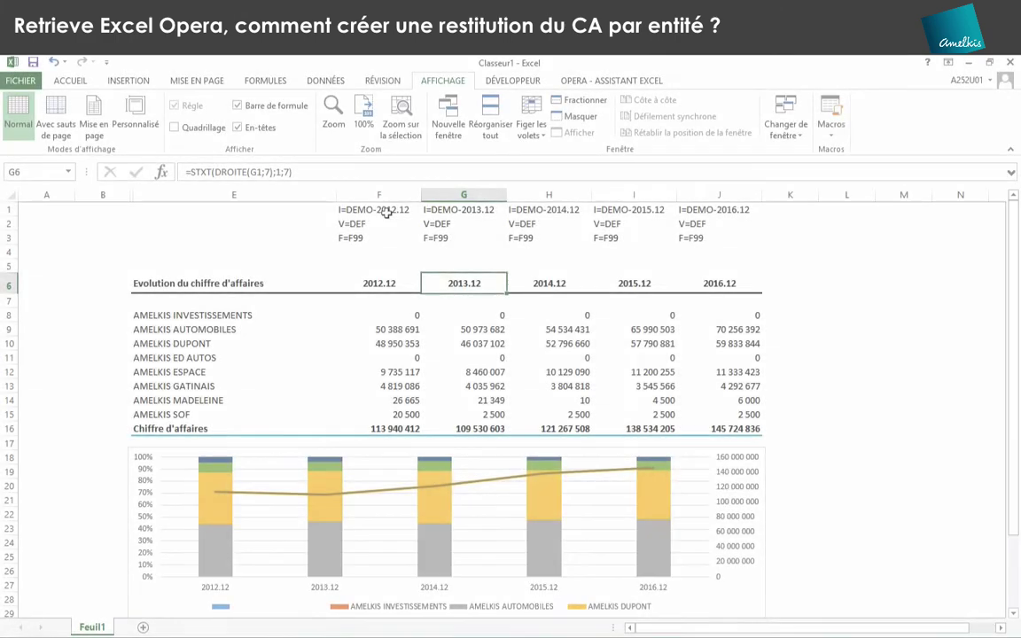
left_click(387, 213)
left_click(248, 171)
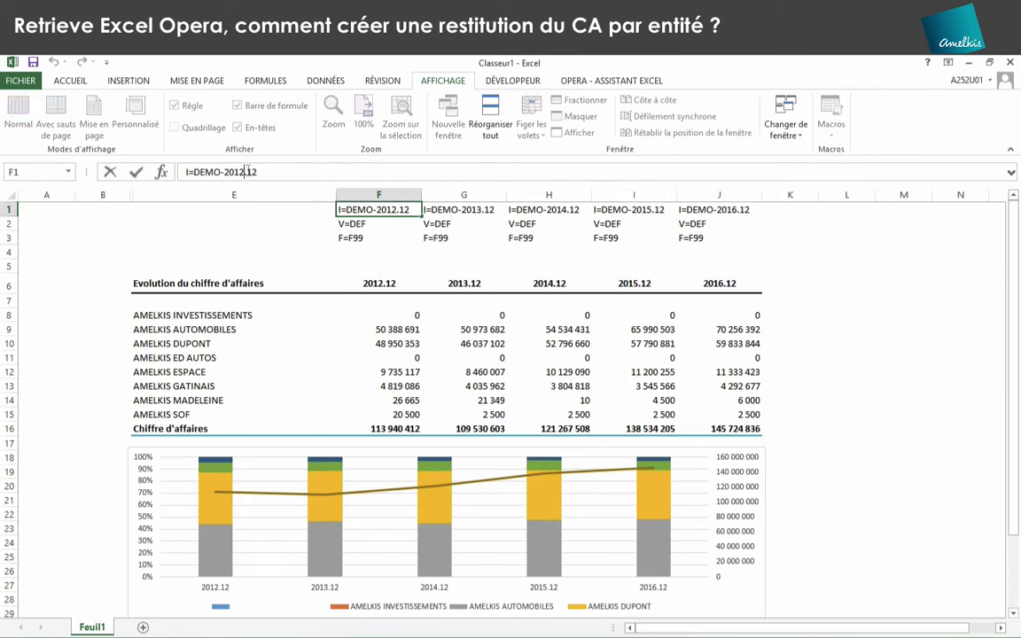
key("BackSpace")
type("1")
key("Return")
left_click(523, 79)
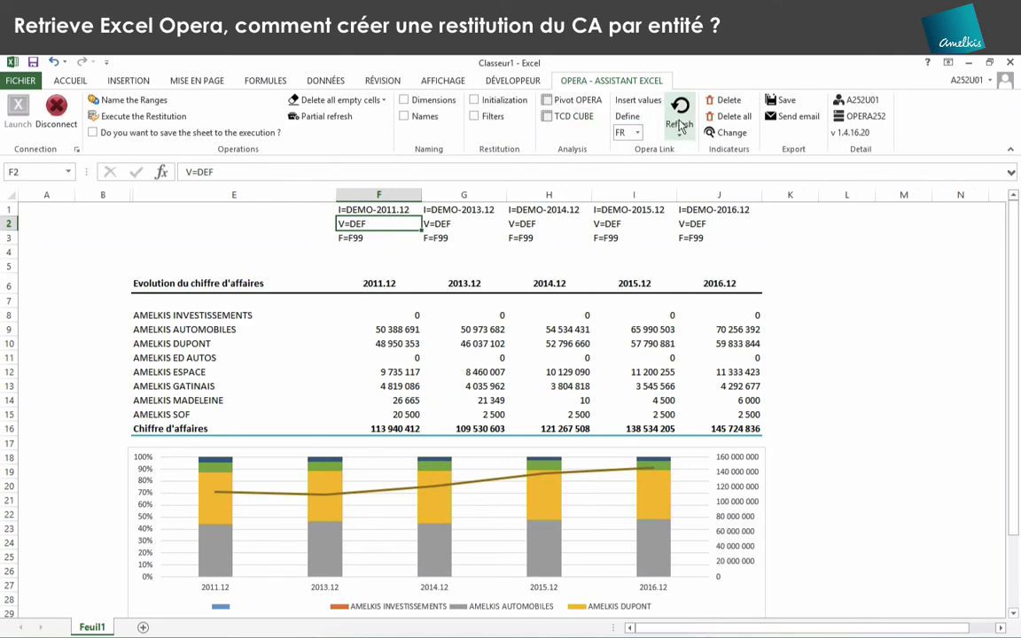
left_click(680, 133)
left_click(694, 183)
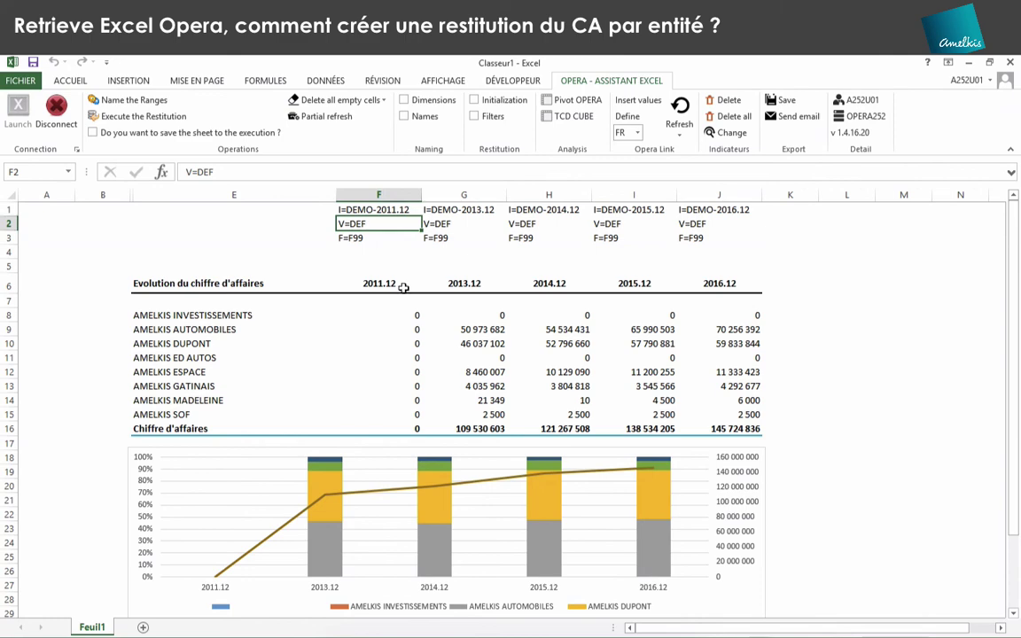
left_click(350, 209)
type("2")
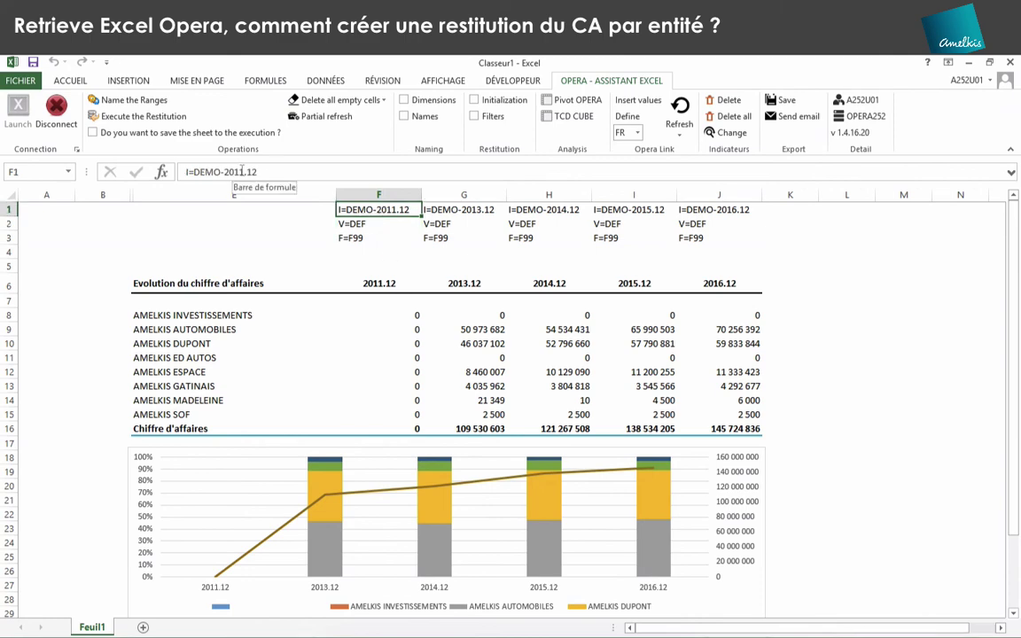
left_click(680, 135)
left_click(690, 183)
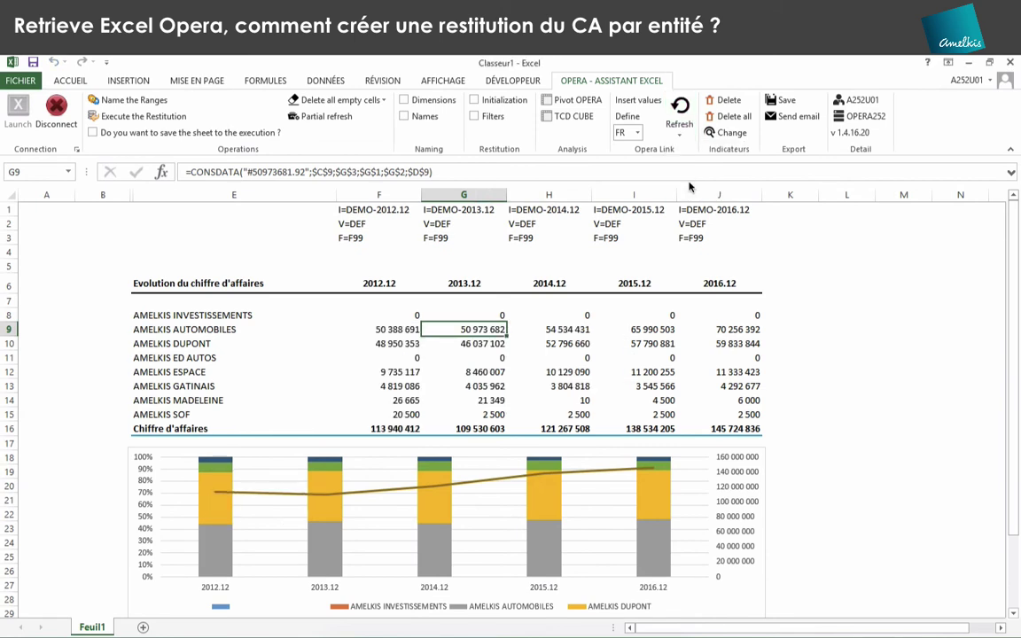
Step: Open the Opera Send email form to mail Classeur1.xlsx
left_click(781, 116)
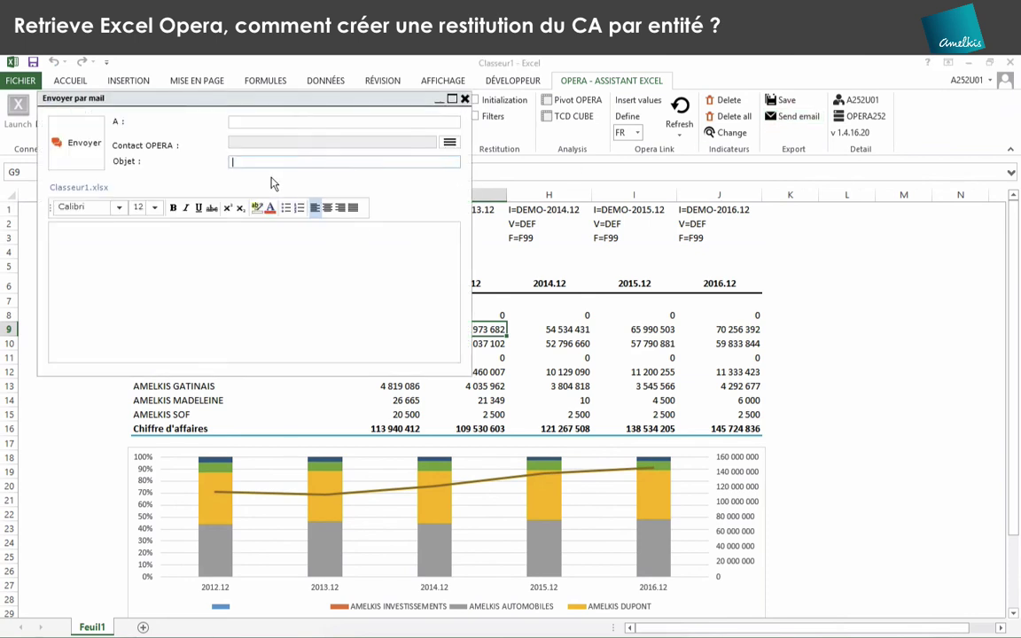